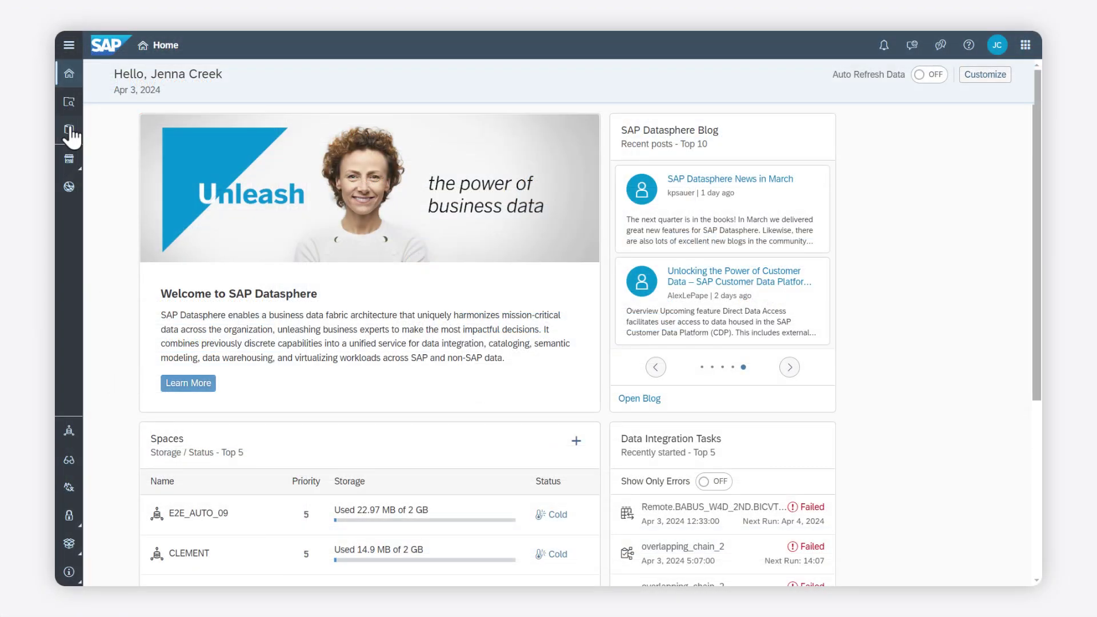
# From the Catalog, start creating a new glossary
pyautogui.click(71, 136)
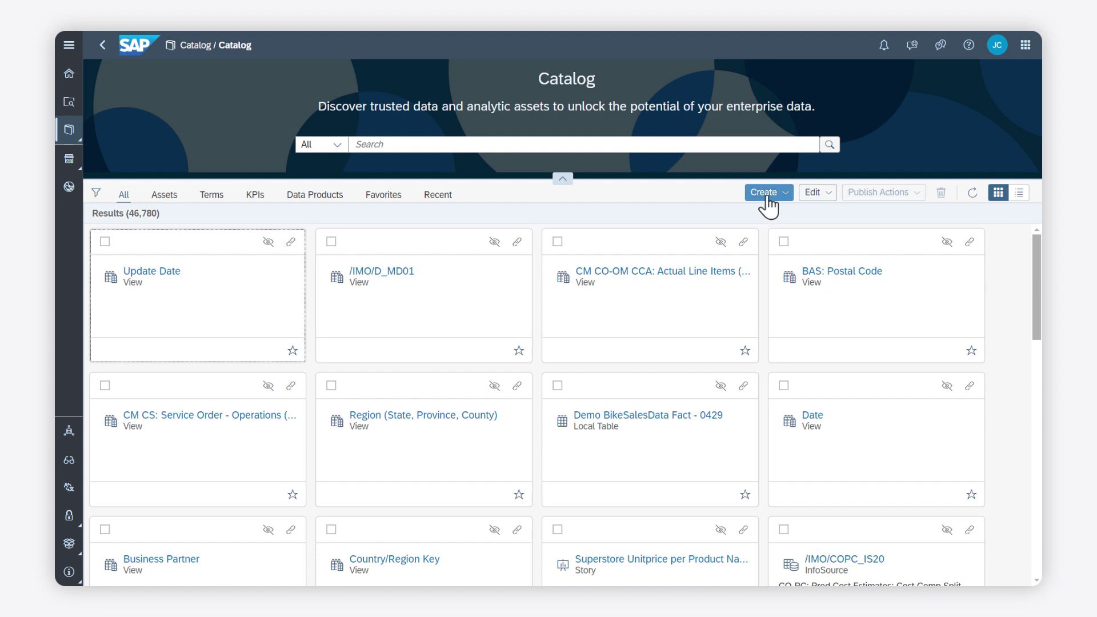
pyautogui.click(765, 193)
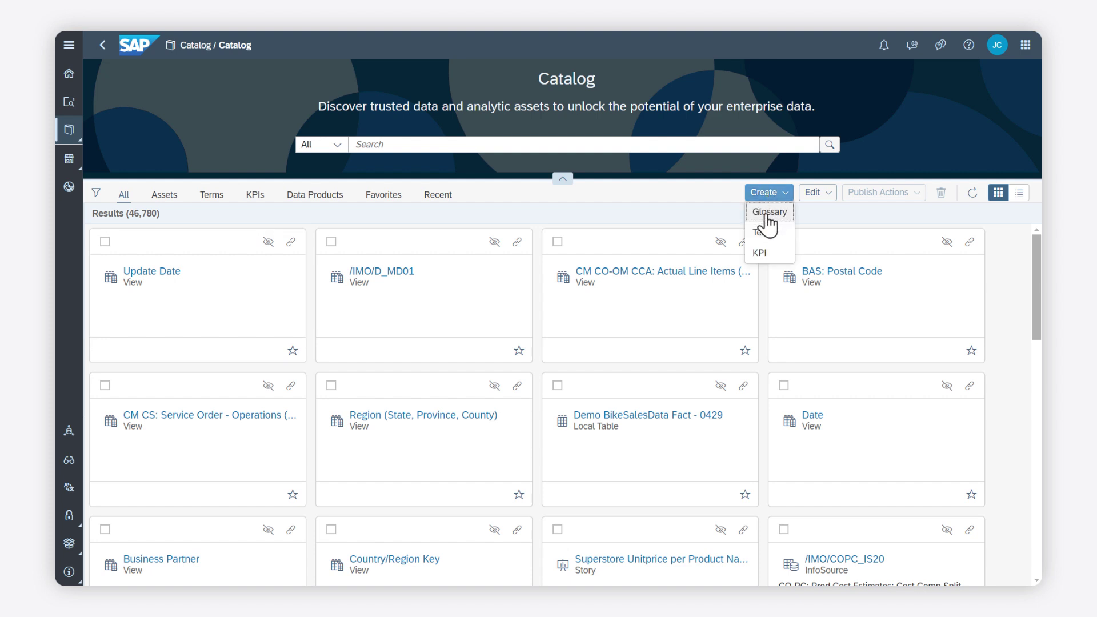
pyautogui.click(765, 216)
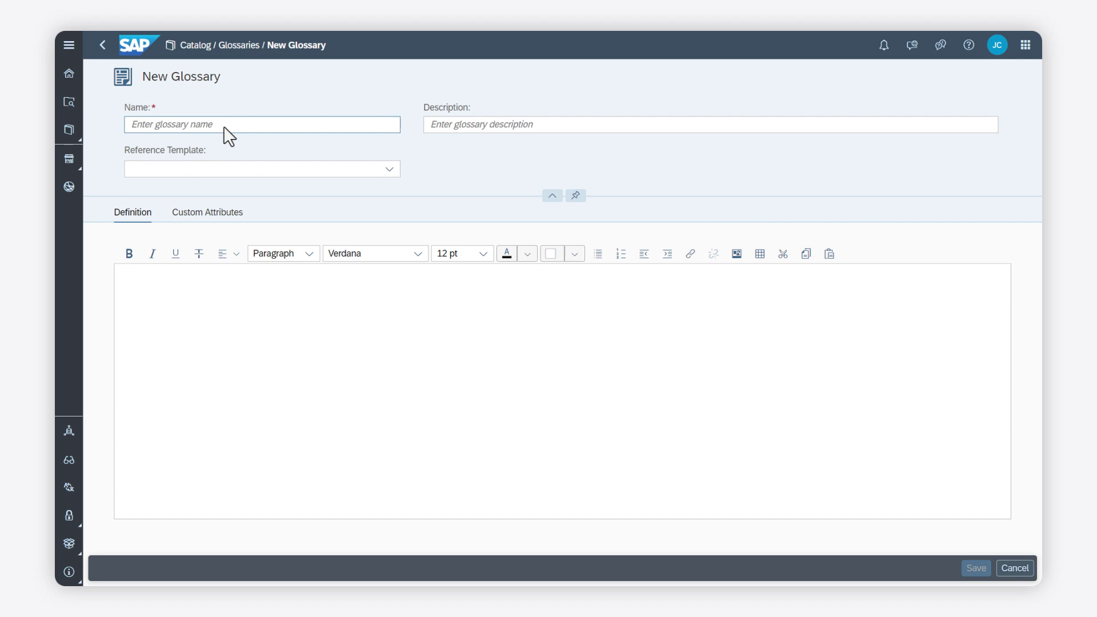
# Name the glossary 'Products' with the description 'Glossary for product terms'
pyautogui.click(224, 125)
pyautogui.write('Products')
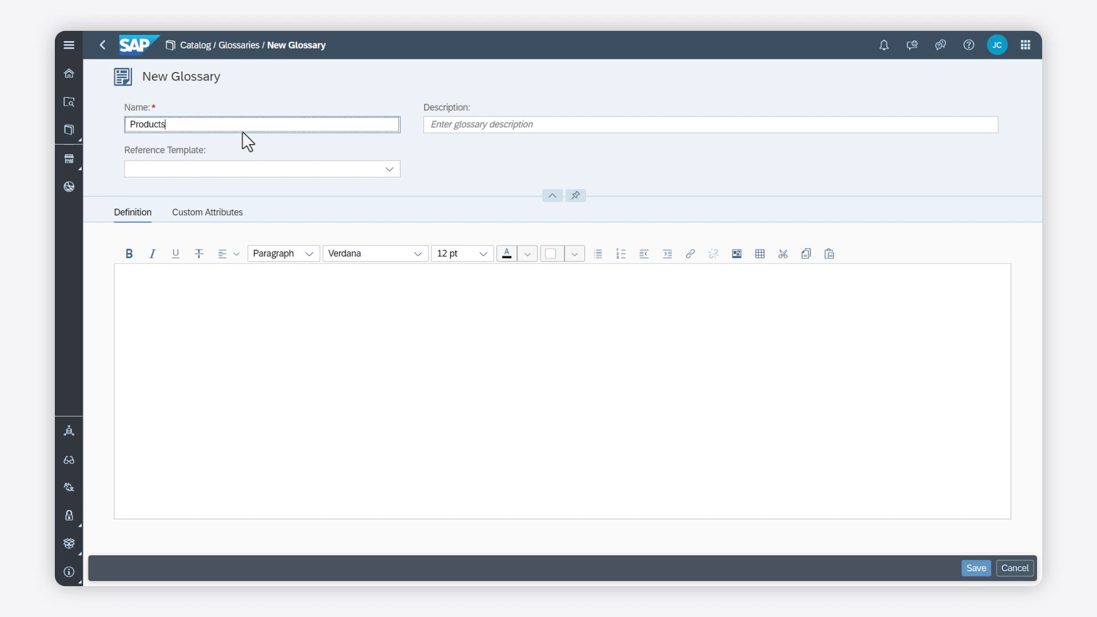
pyautogui.click(549, 122)
pyautogui.write('Glossary for p')
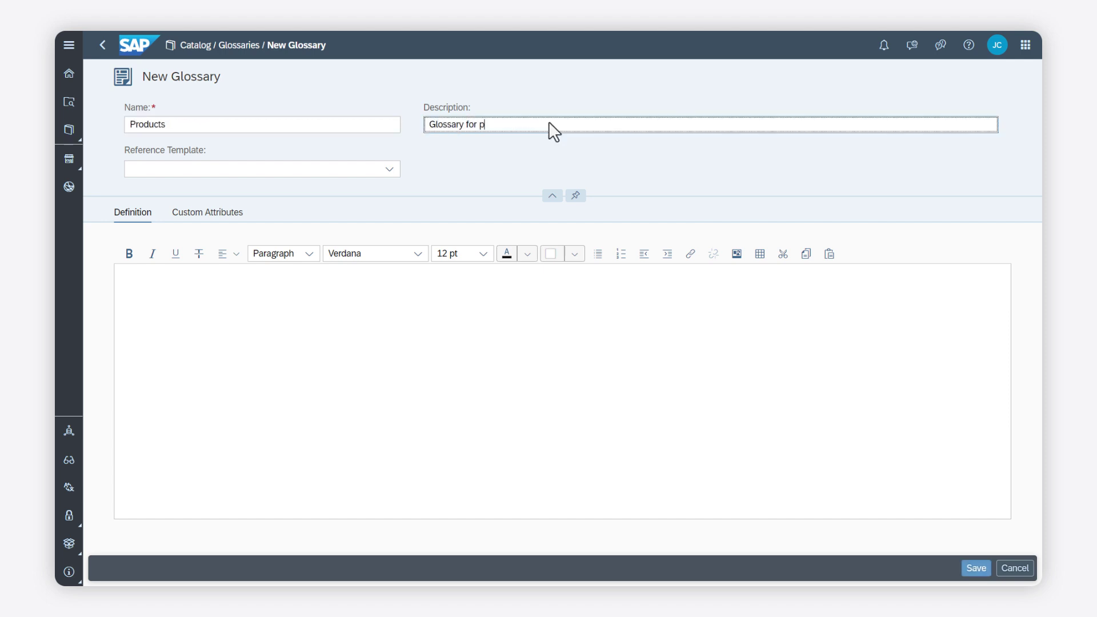
pyautogui.write('roduct tur')
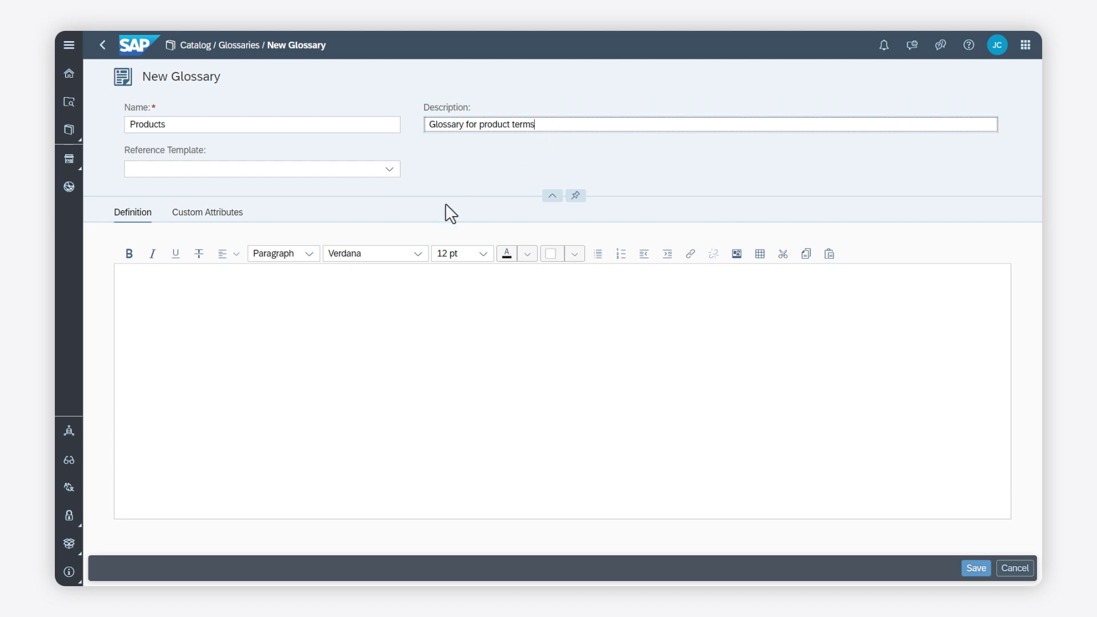
# Apply the Sales reference template and review its custom attributes
pyautogui.click(389, 169)
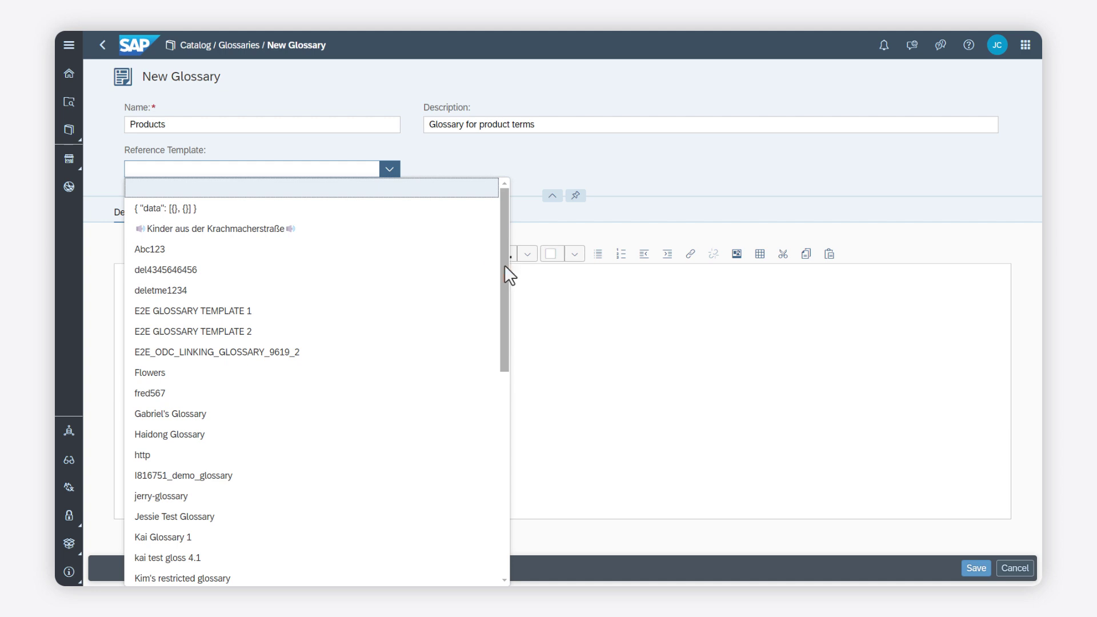
pyautogui.moveTo(502, 276); pyautogui.dragTo(463, 437)
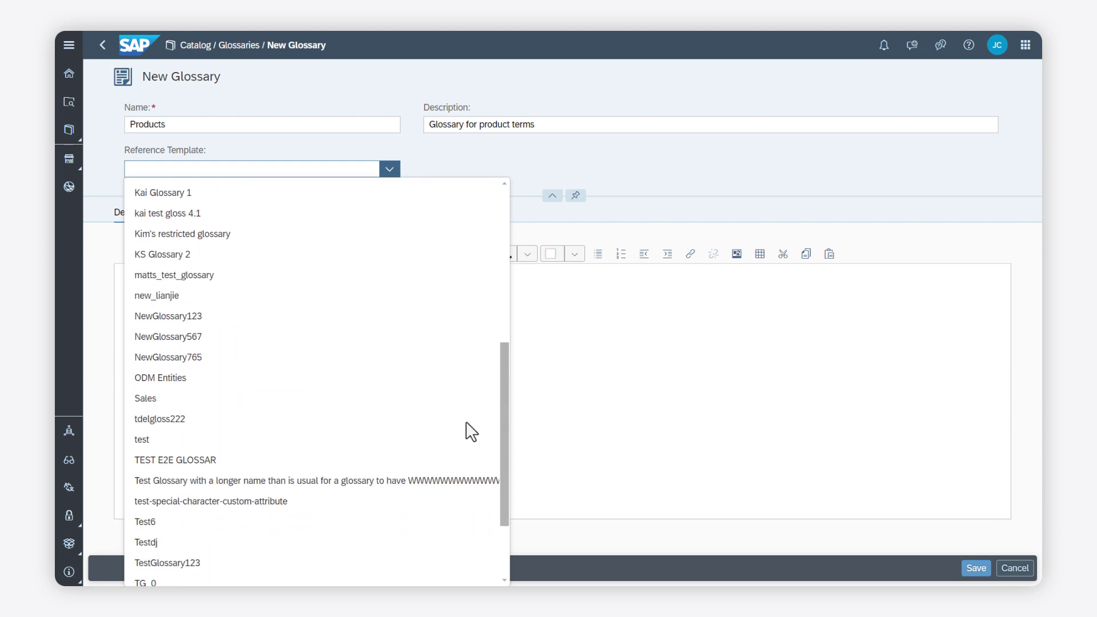
pyautogui.click(225, 370)
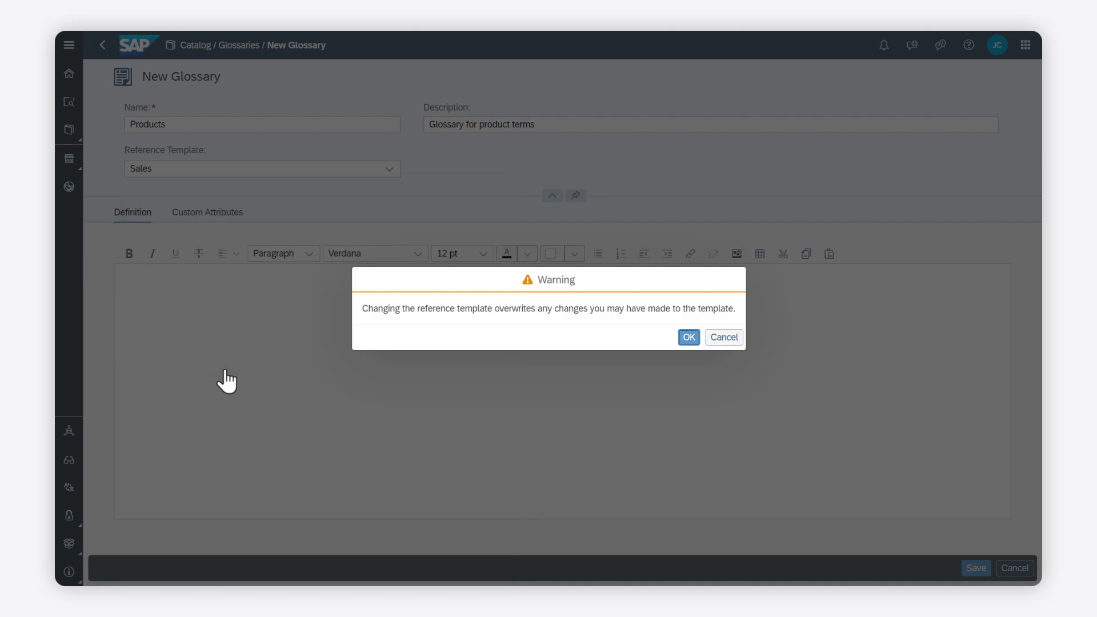
pyautogui.click(688, 335)
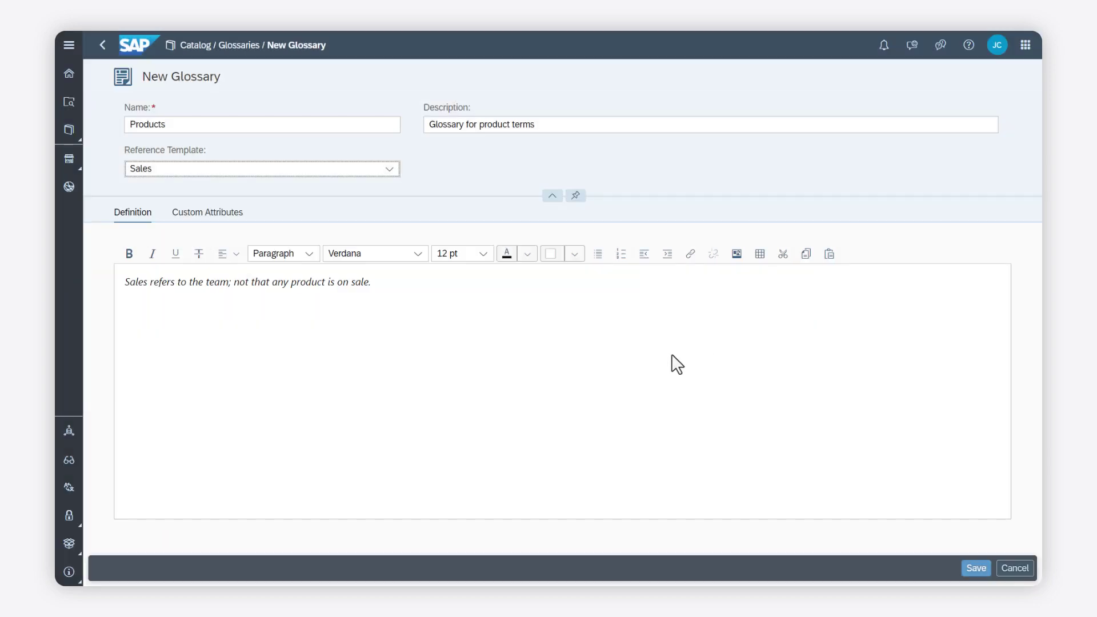
pyautogui.click(230, 219)
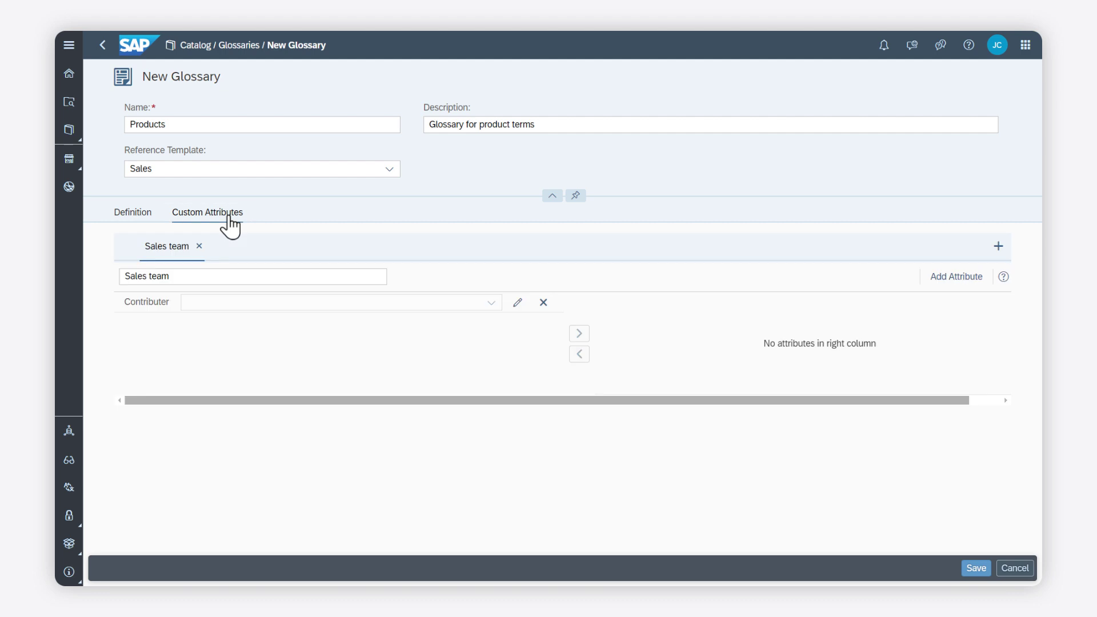
# Set the reference template back to the blank entry
pyautogui.click(387, 170)
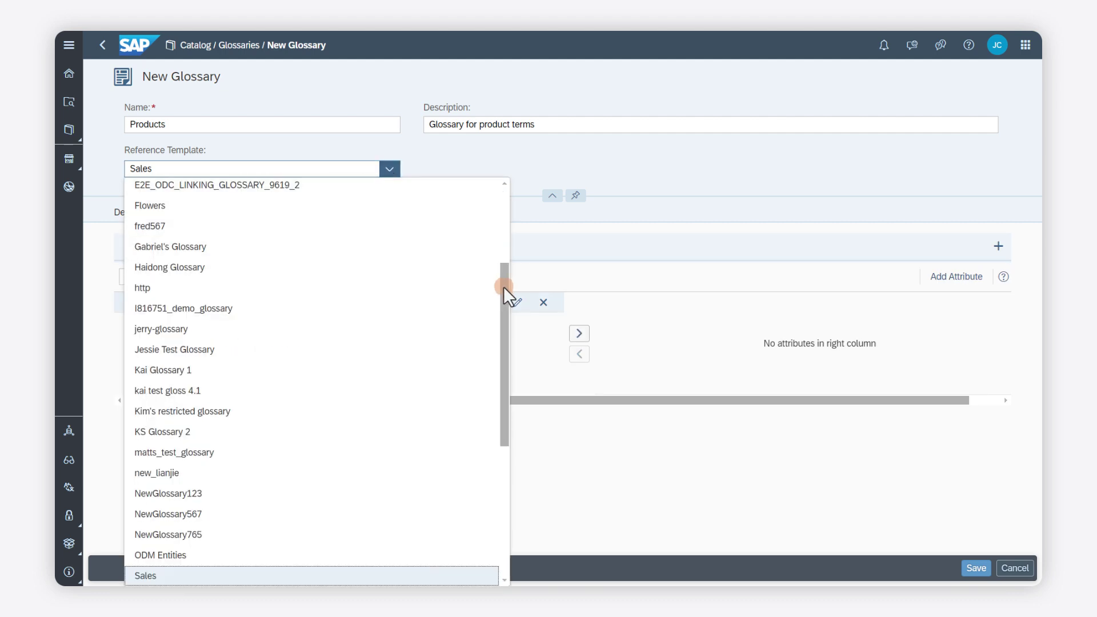
pyautogui.moveTo(503, 286); pyautogui.dragTo(512, 184)
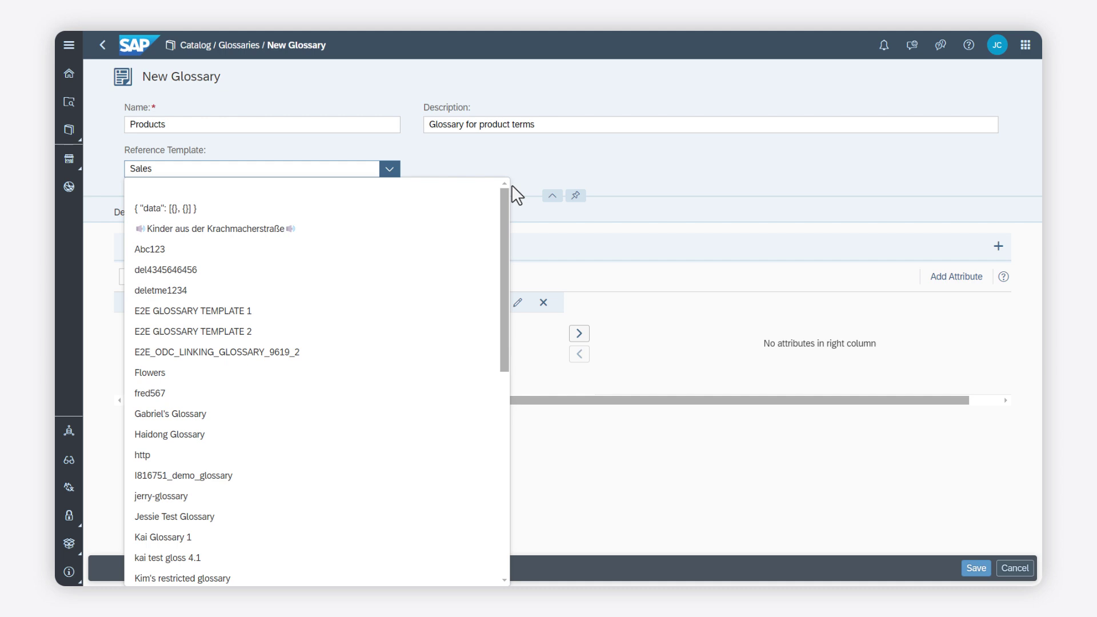
pyautogui.click(469, 197)
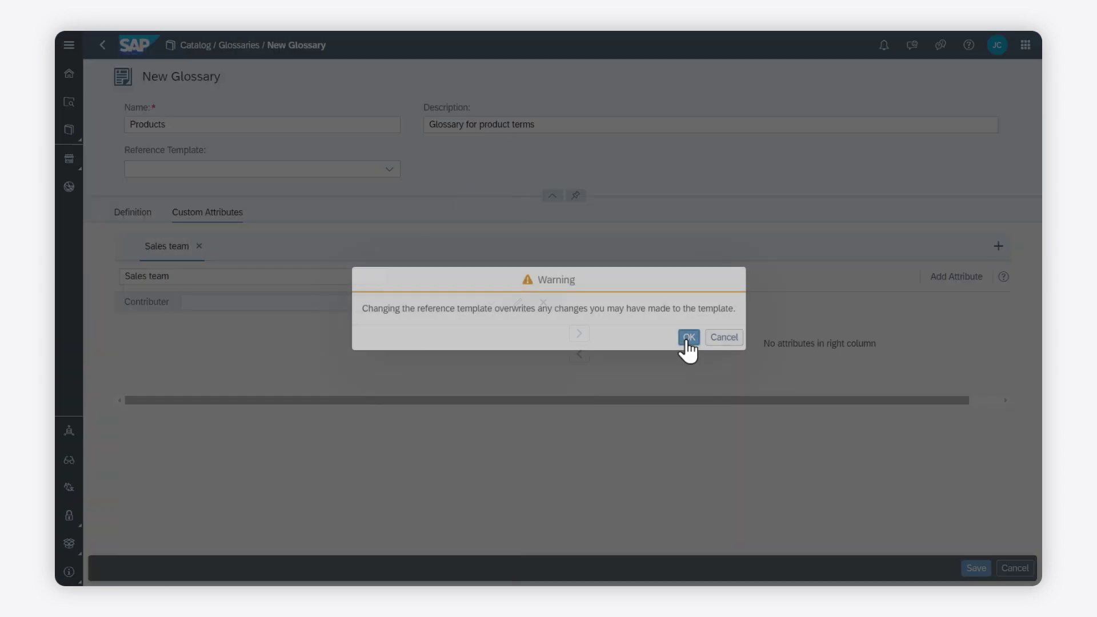
# Drop the Sales template and paste the approval definition with Height, Width, Depth, Weight lines
pyautogui.click(686, 337)
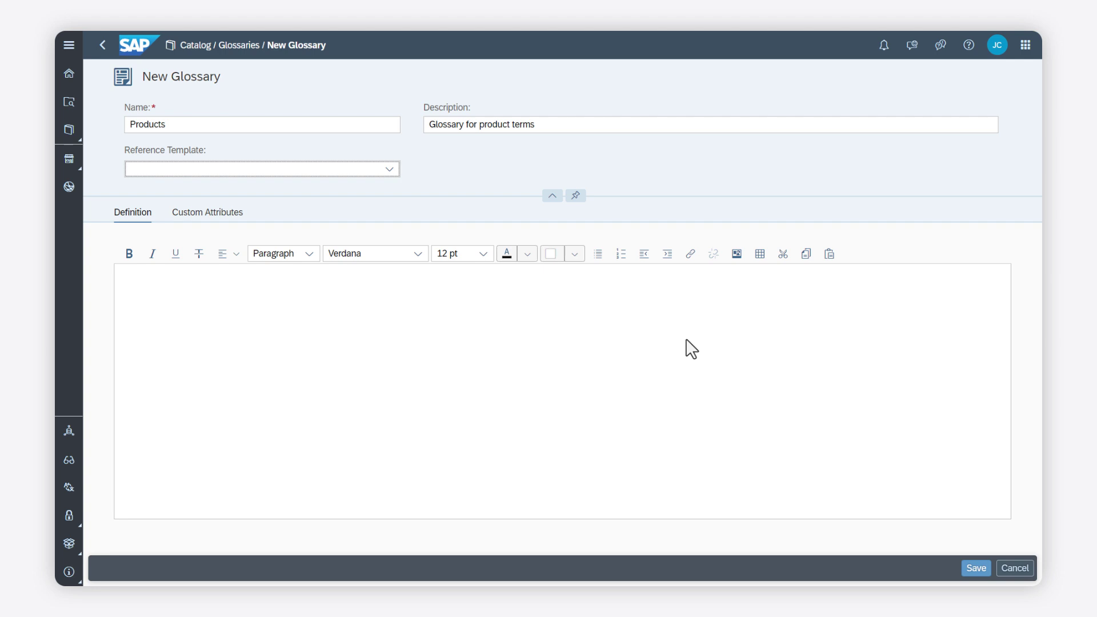
pyautogui.click(636, 350)
pyautogui.write('Product definitions must be approved by the review team. The definition must include an accurate description and these measurements: Height: Width: Depth: Weight:')
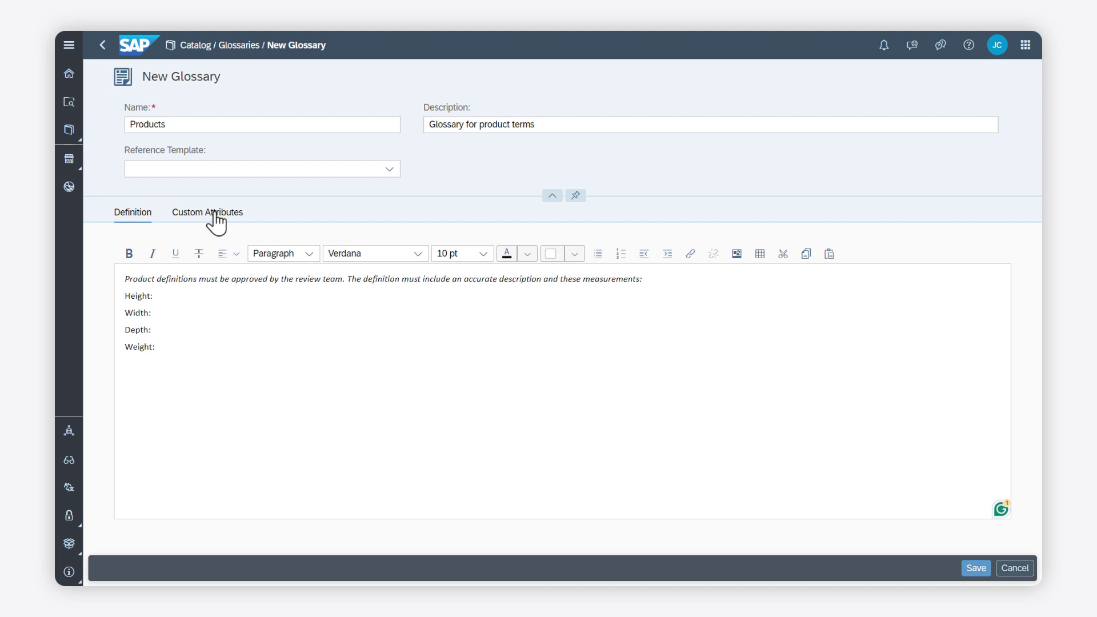
pyautogui.click(214, 213)
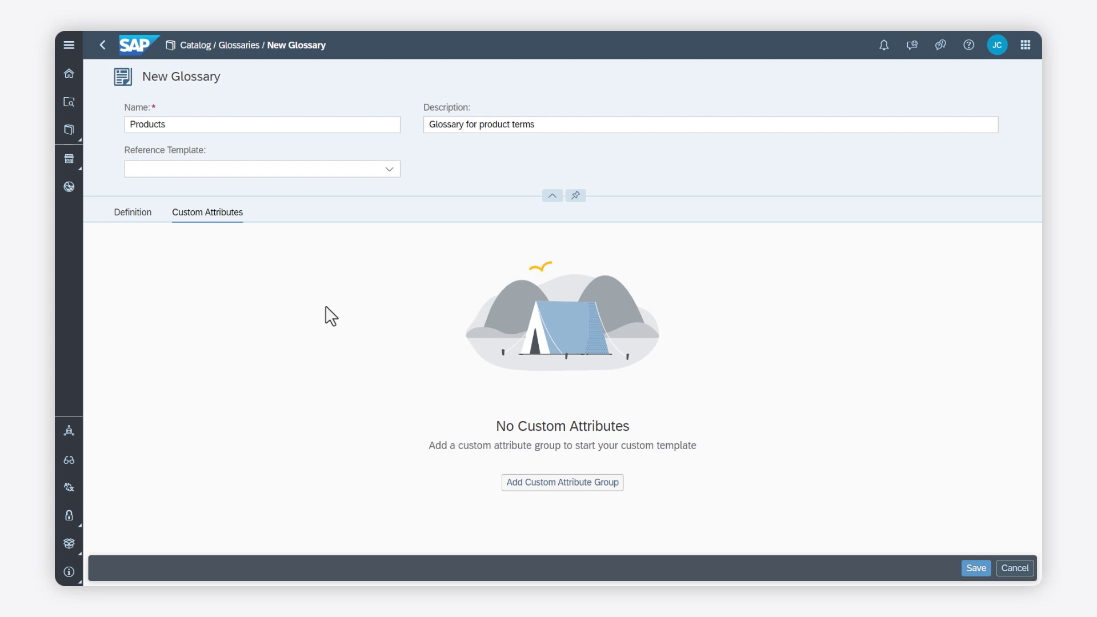
# Create a custom attribute group named 'Approval' in the Products glossary
pyautogui.click(582, 483)
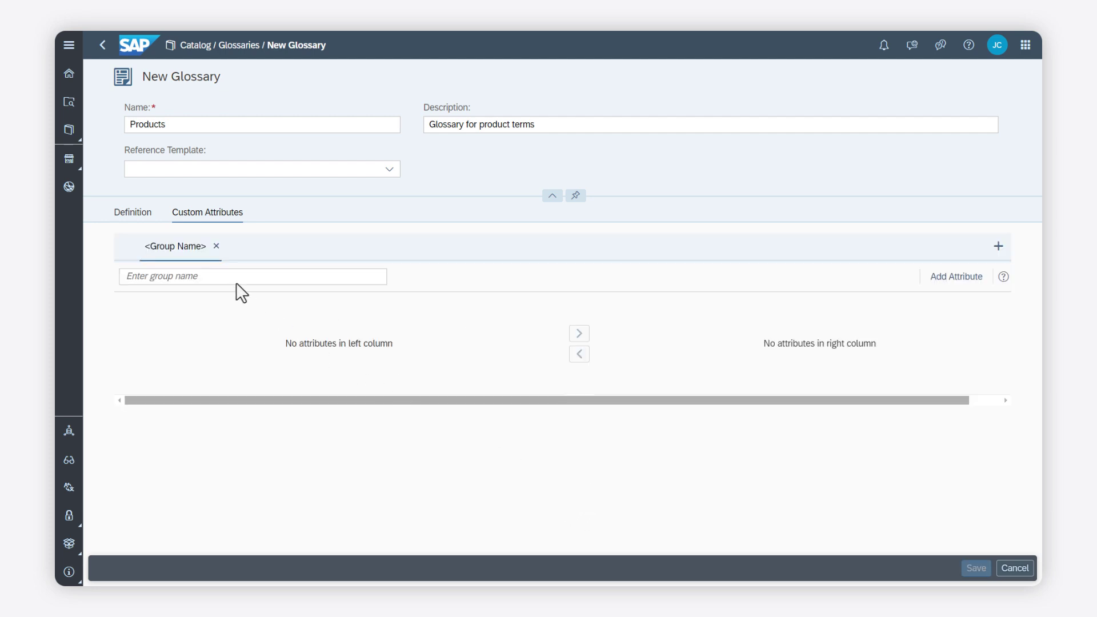
pyautogui.click(219, 276)
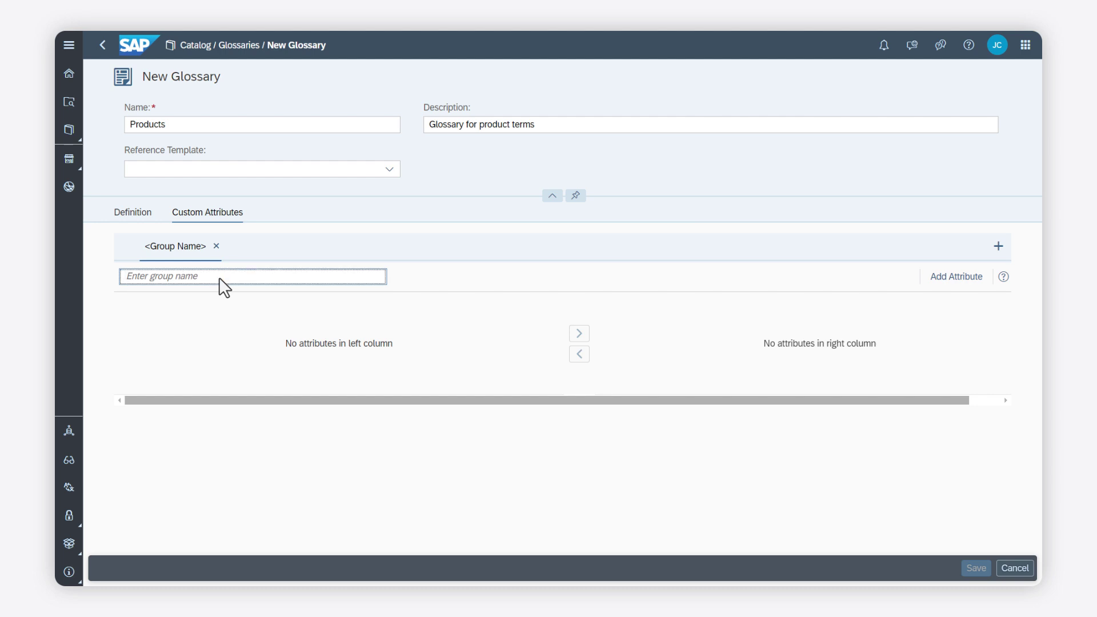
pyautogui.write('App')
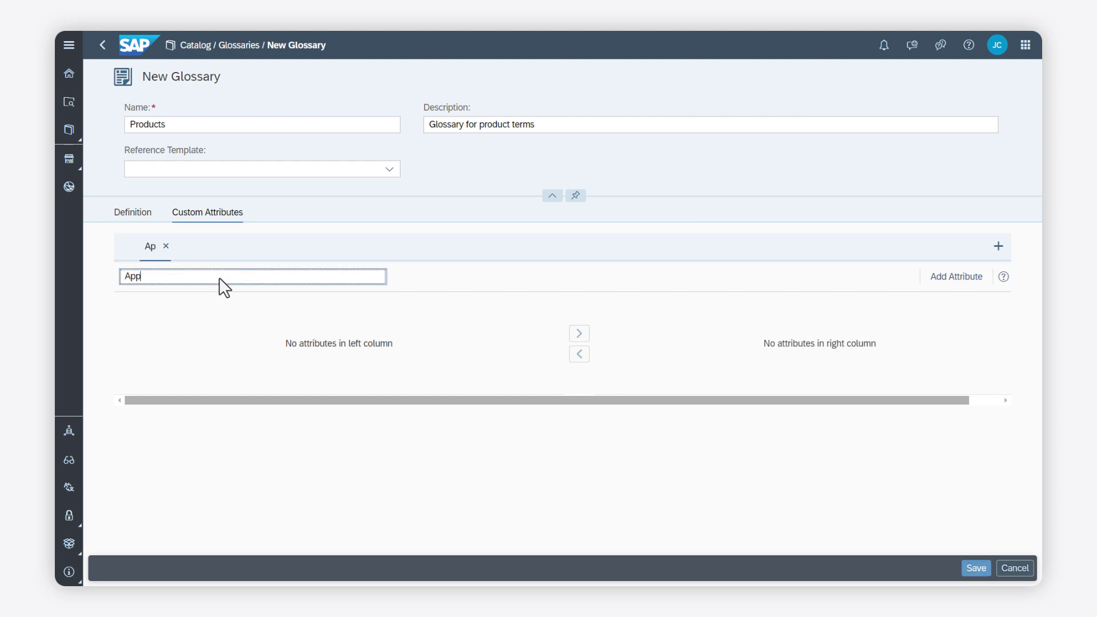
pyautogui.write('roval')
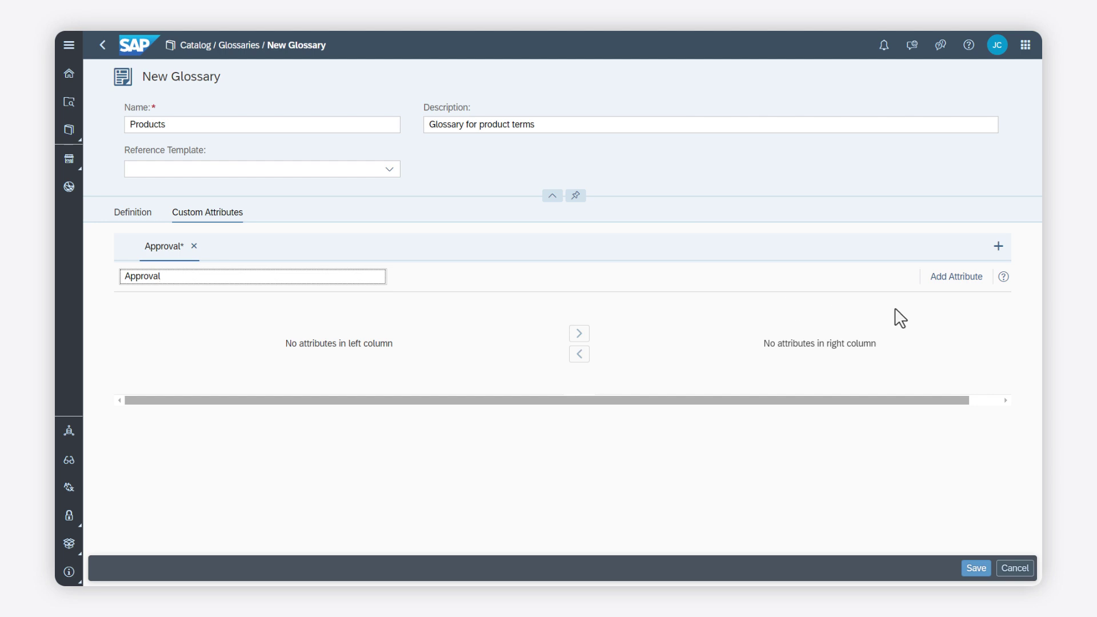
pyautogui.click(946, 281)
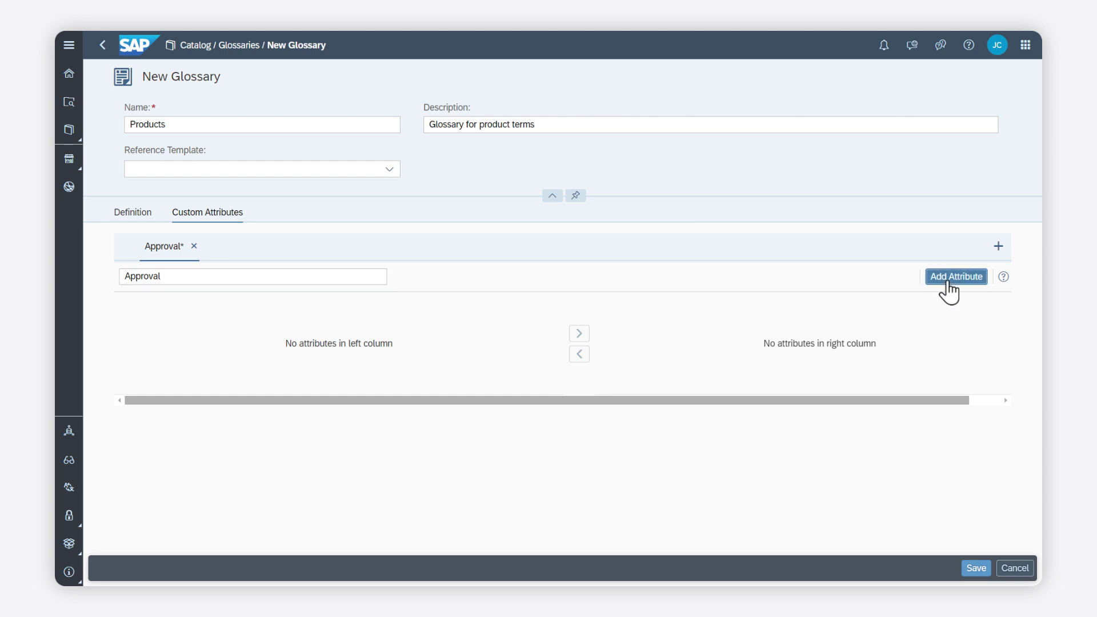
# Add a required Boolean attribute named 'Approved' to the Approval group
pyautogui.click(496, 147)
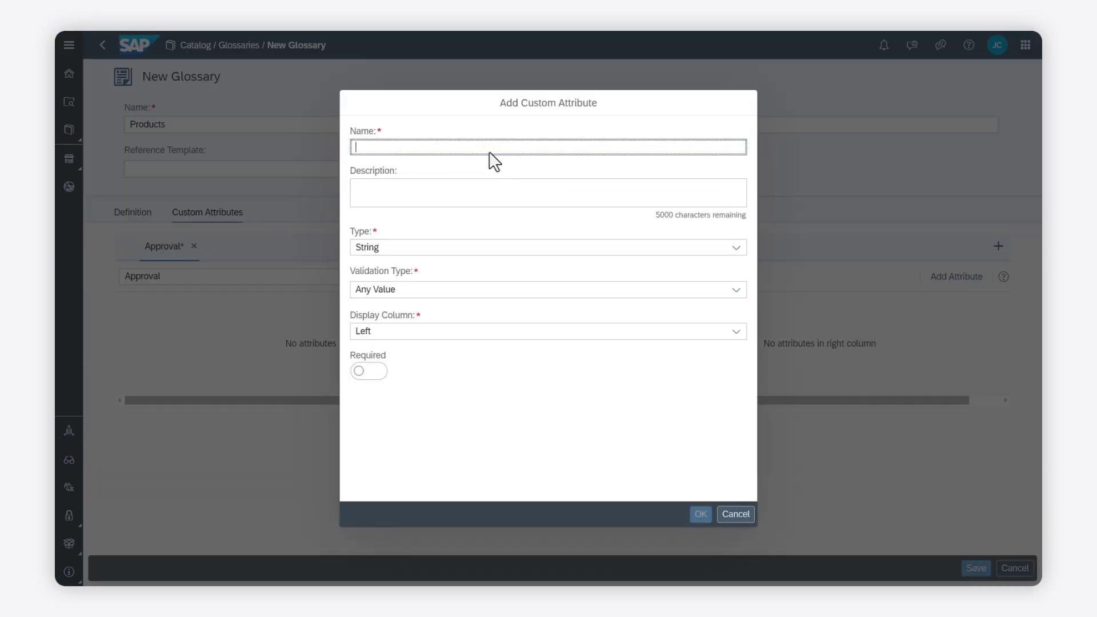
pyautogui.write('Appro')
pyautogui.write('ved')
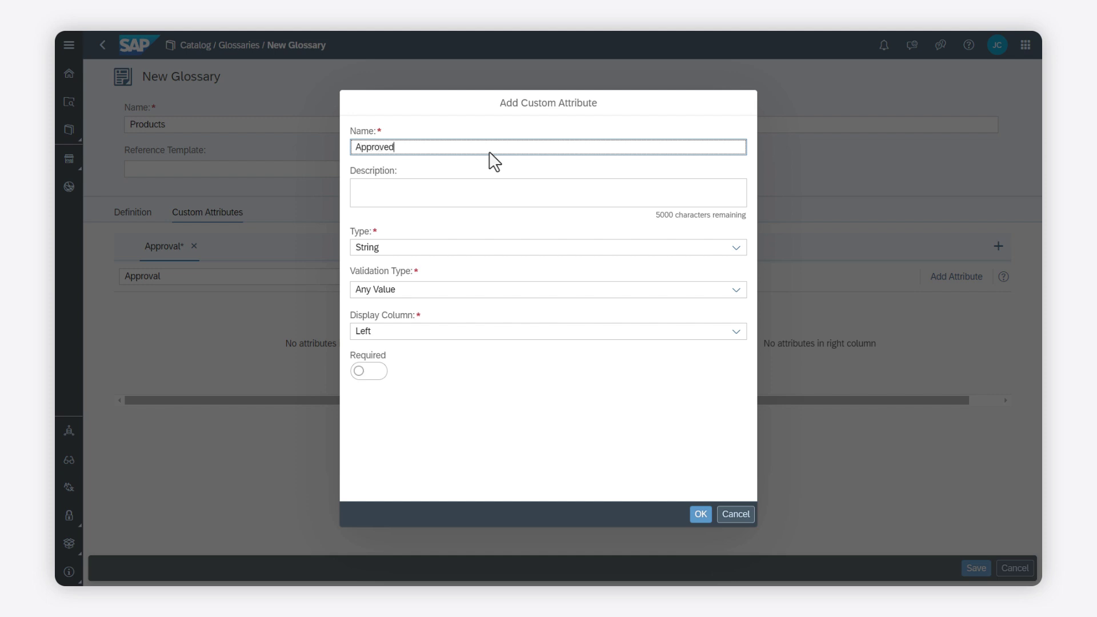
pyautogui.press('Tab')
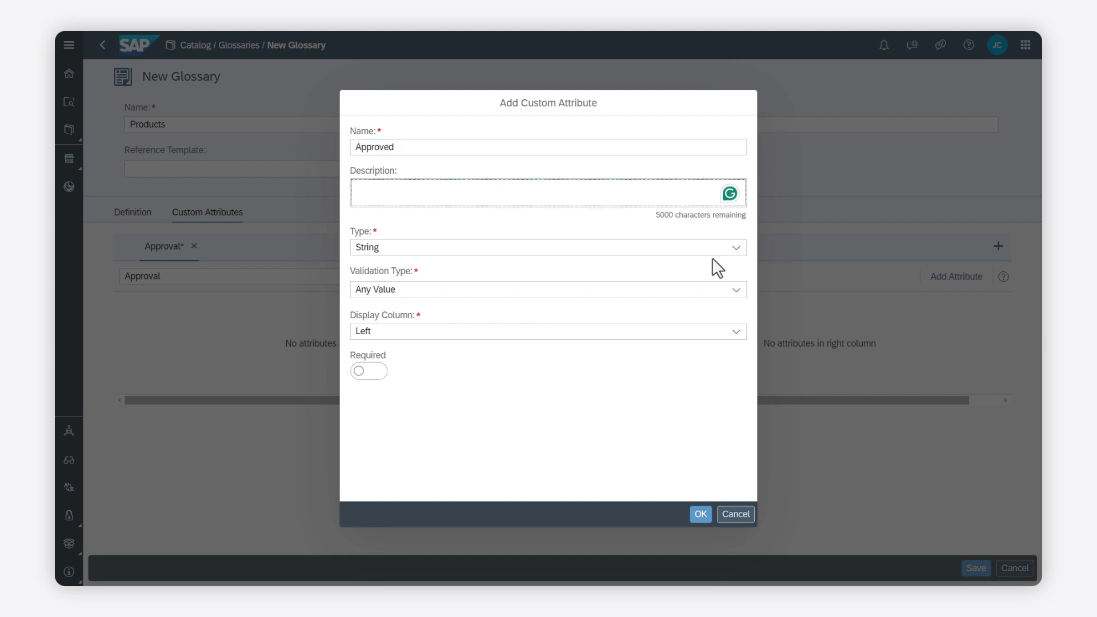
pyautogui.click(732, 248)
pyautogui.click(700, 262)
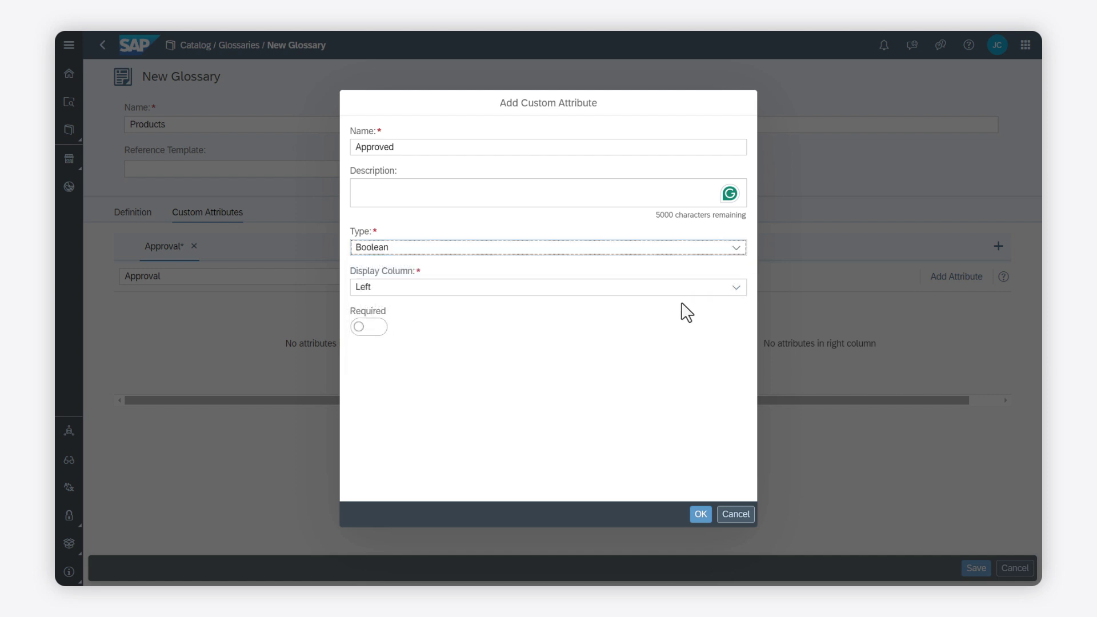
pyautogui.click(358, 324)
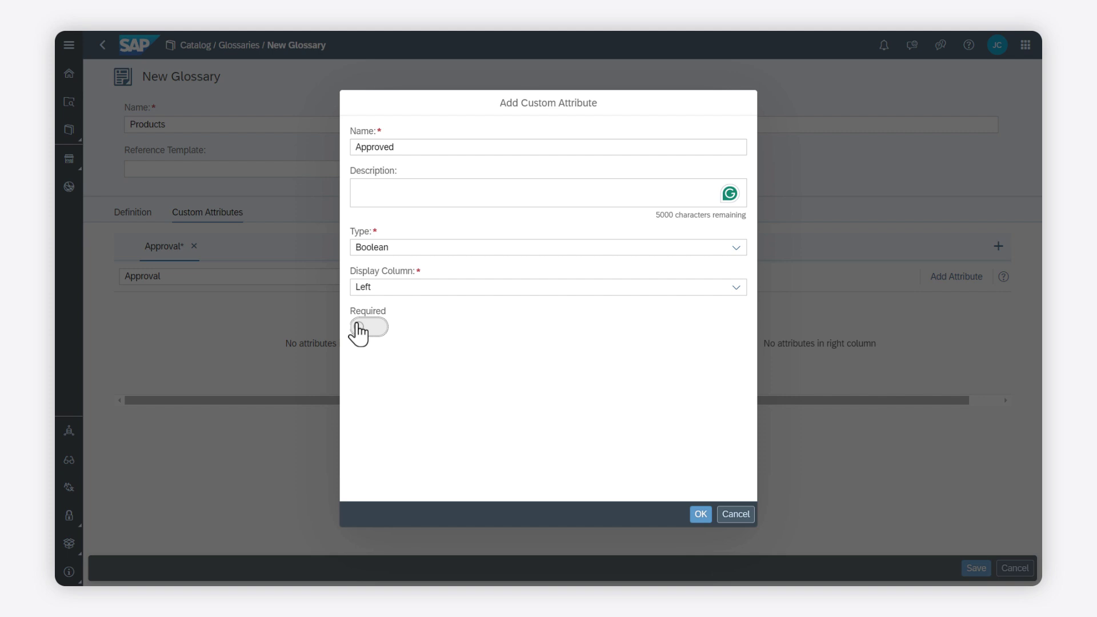
pyautogui.click(358, 324)
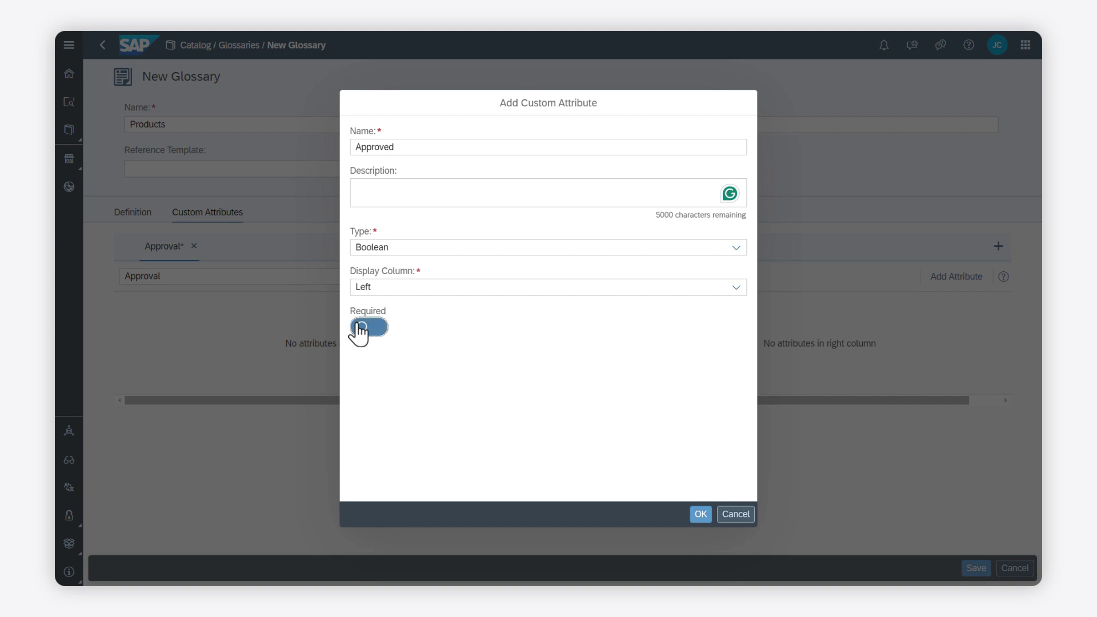
pyautogui.click(700, 514)
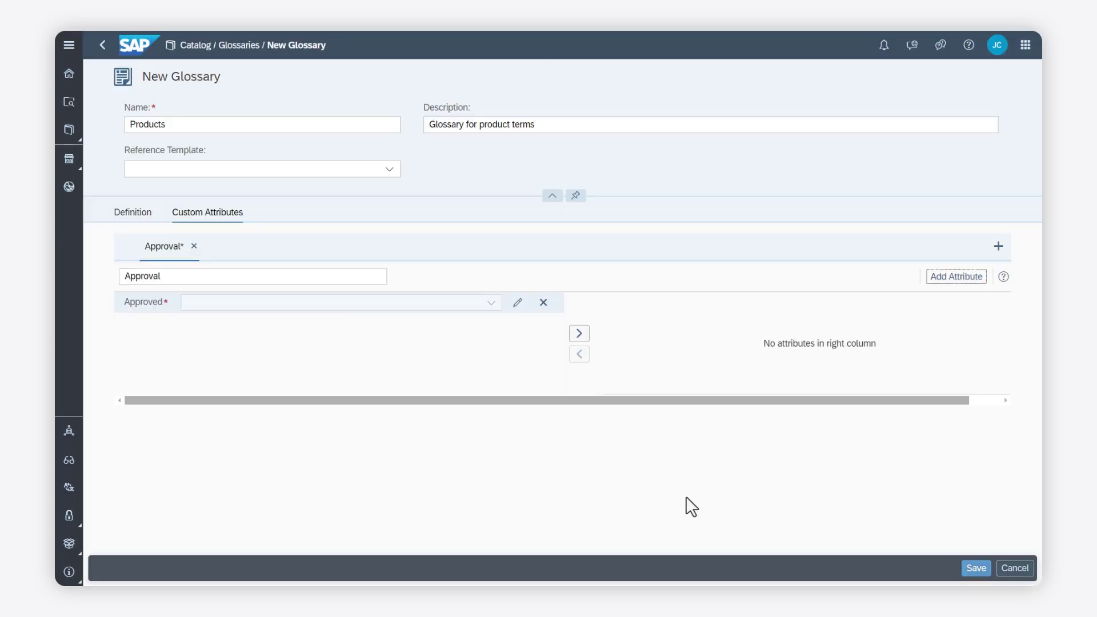
pyautogui.click(952, 284)
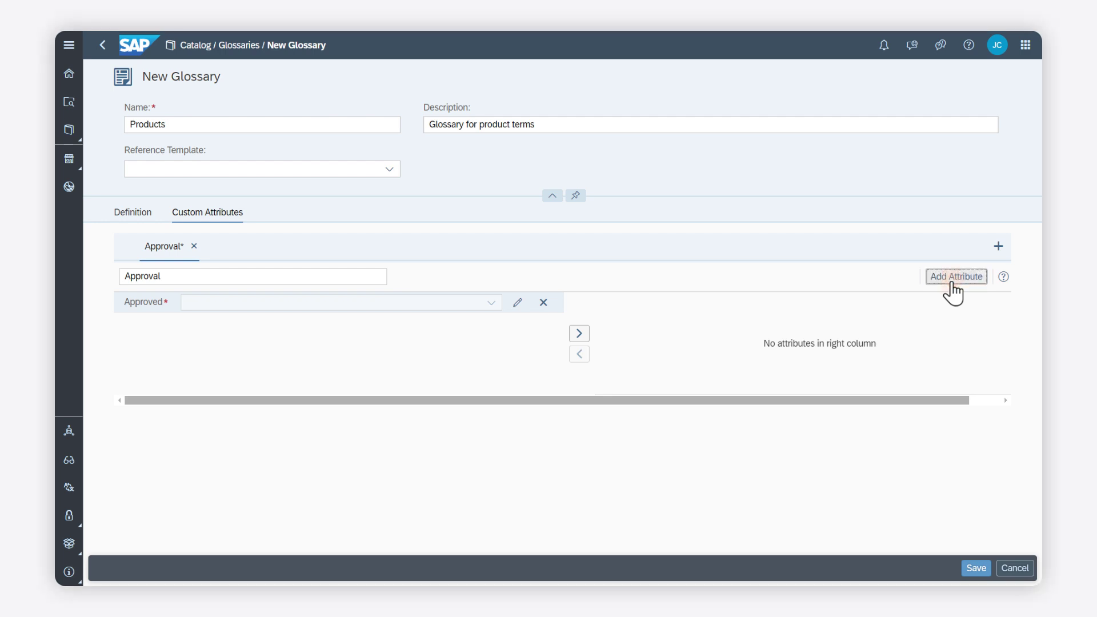
# Create an 'Approved by' attribute validated by a multiselect list of values
pyautogui.click(952, 284)
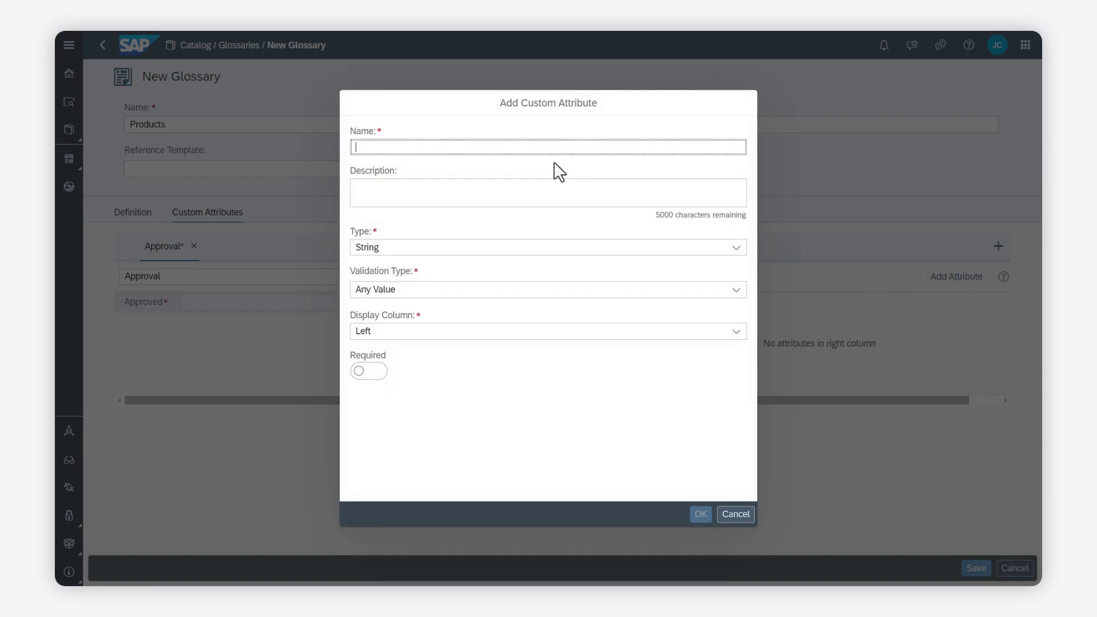
pyautogui.write('Approv')
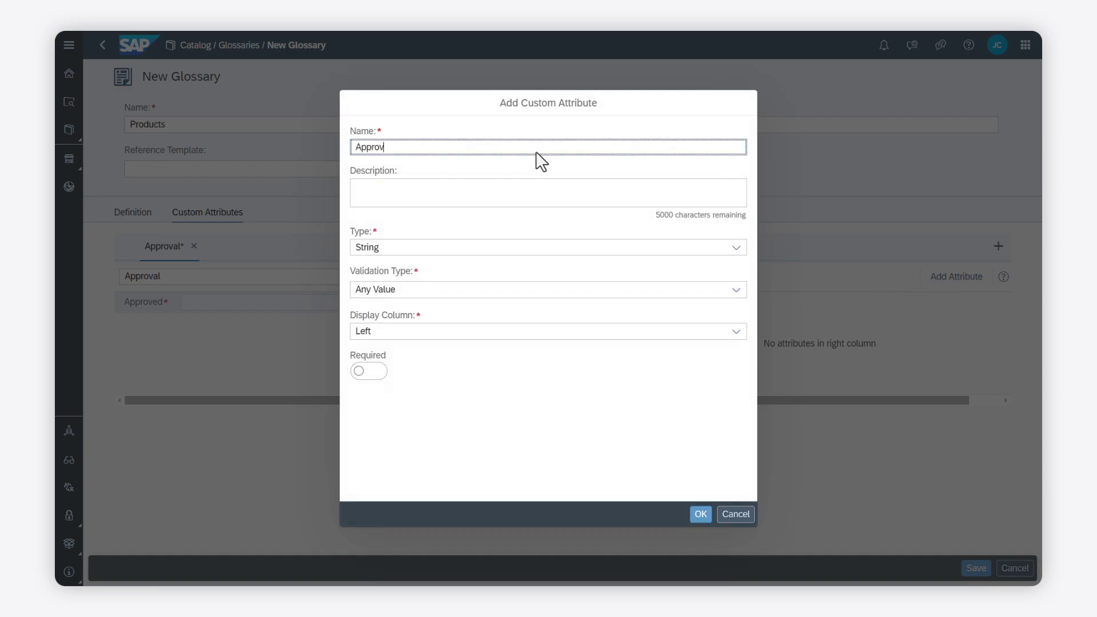
pyautogui.write('ed by')
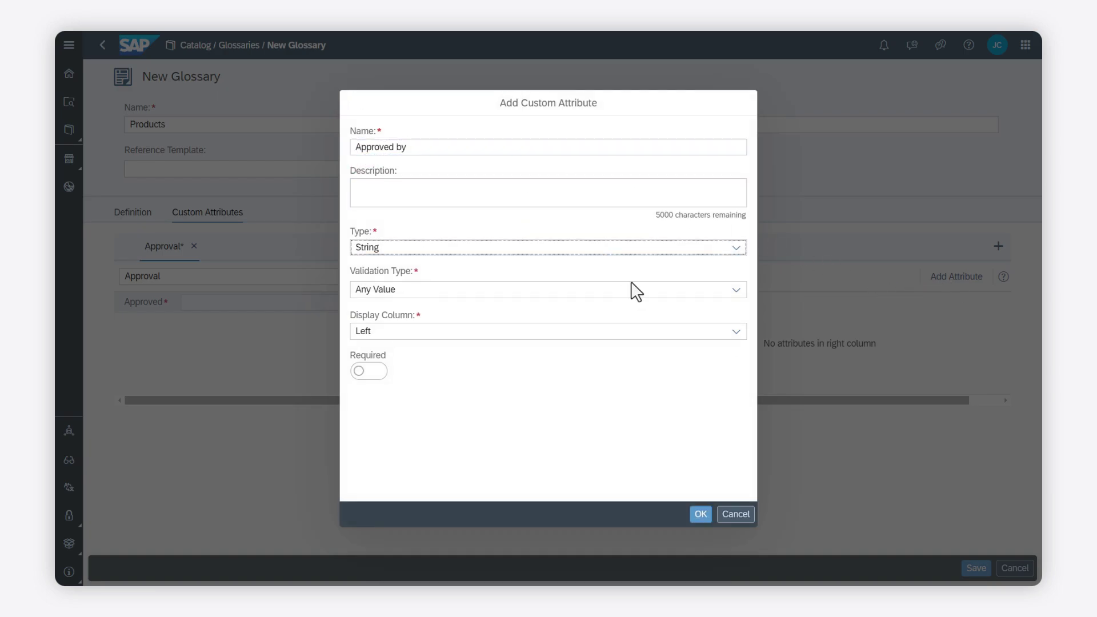
pyautogui.click(736, 290)
pyautogui.click(704, 327)
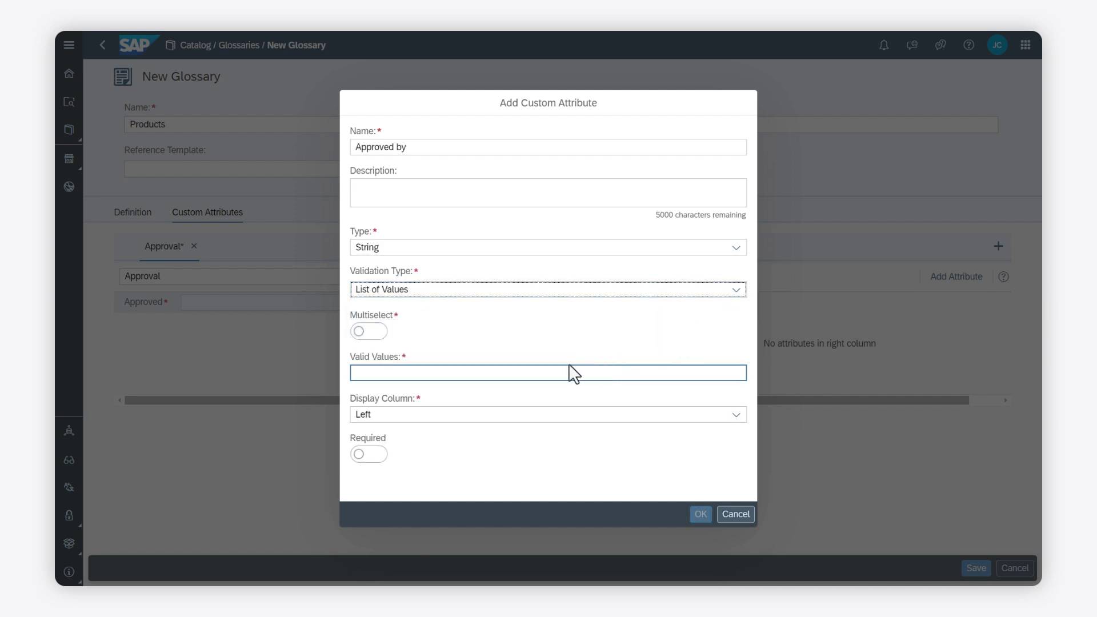
pyautogui.click(378, 330)
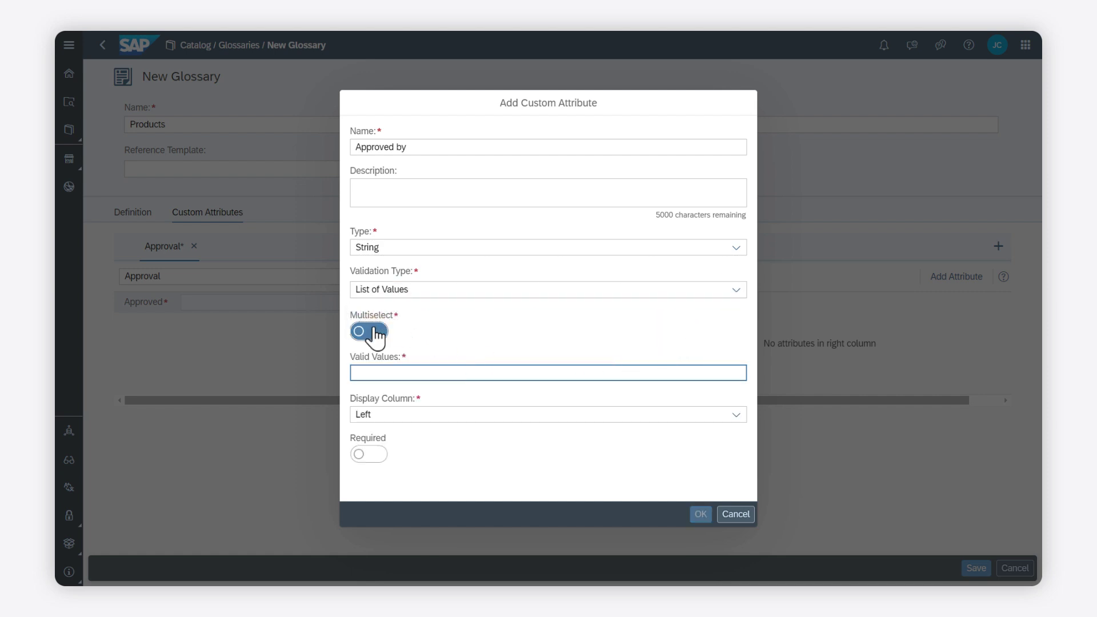
# Enter the allowed approvers Sandra, Davonte, Alex, Min and Veda, and confirm the attribute
pyautogui.click(399, 378)
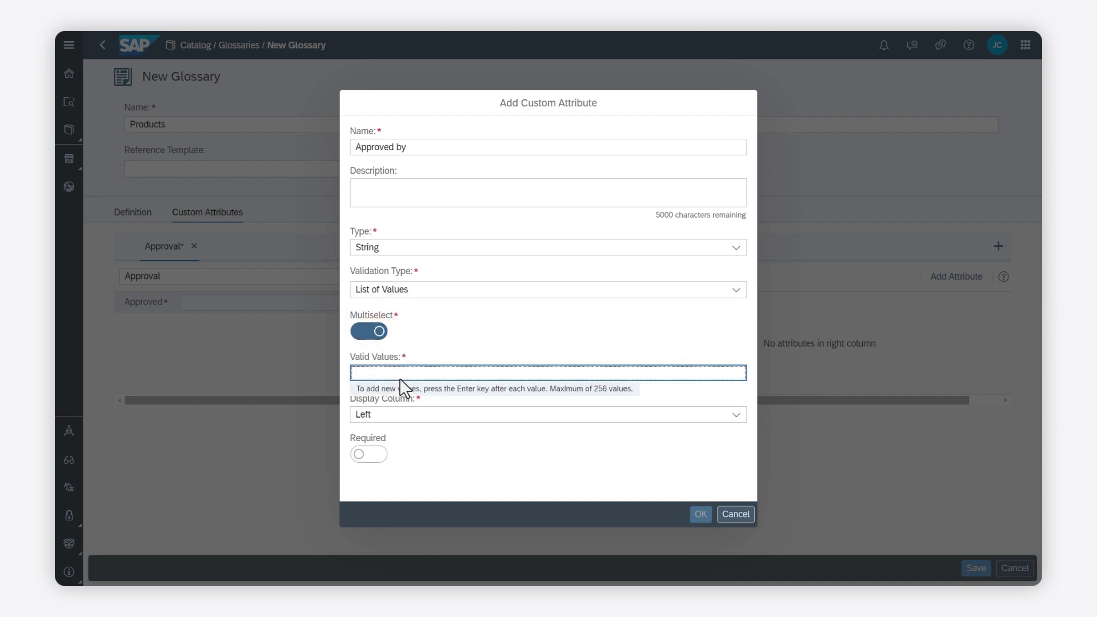
pyautogui.write('Sandra')
pyautogui.press('Return')
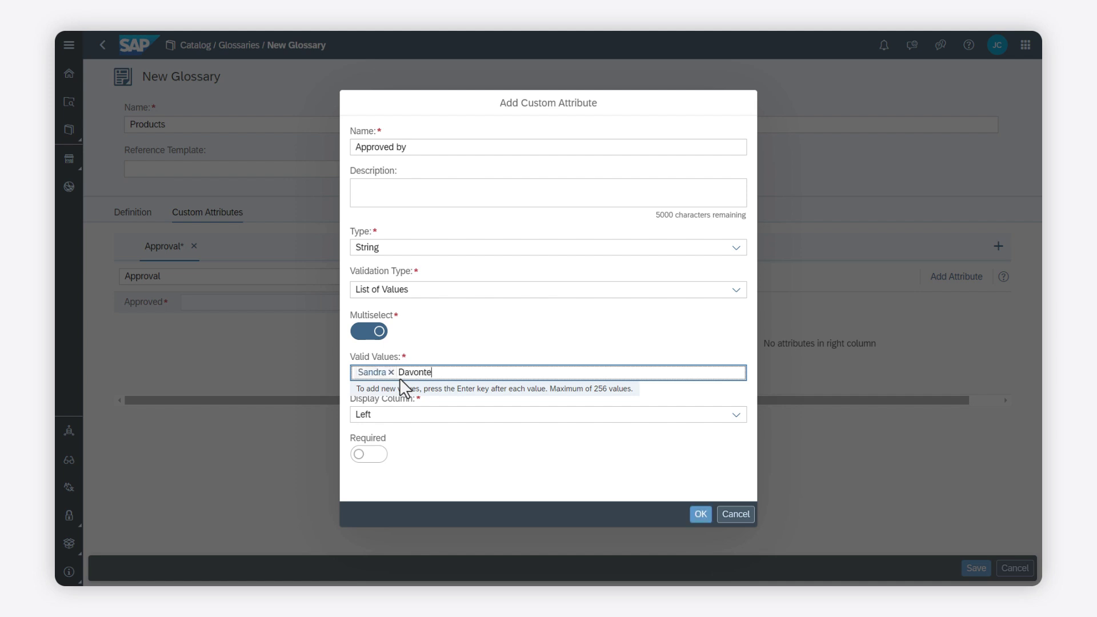
pyautogui.press('Return')
pyautogui.write('A')
pyautogui.write('lex')
pyautogui.press('Return')
pyautogui.write('Min')
pyautogui.press('Return')
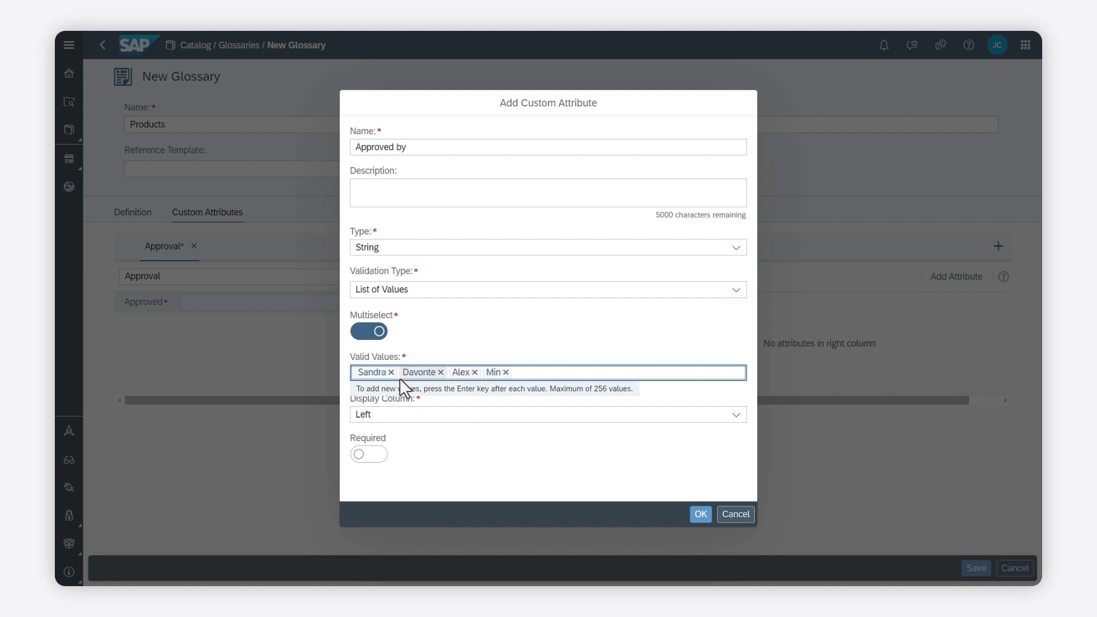
pyautogui.write('Veda')
pyautogui.click(698, 514)
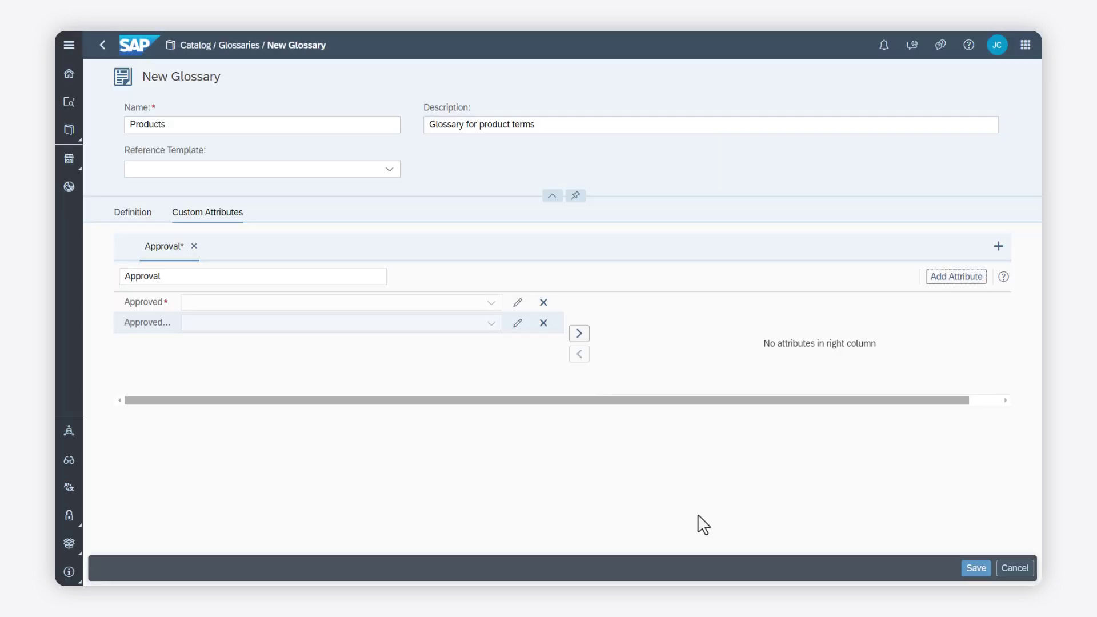
# Add a Date-type 'Date approved' attribute shown in the right display column
pyautogui.click(951, 276)
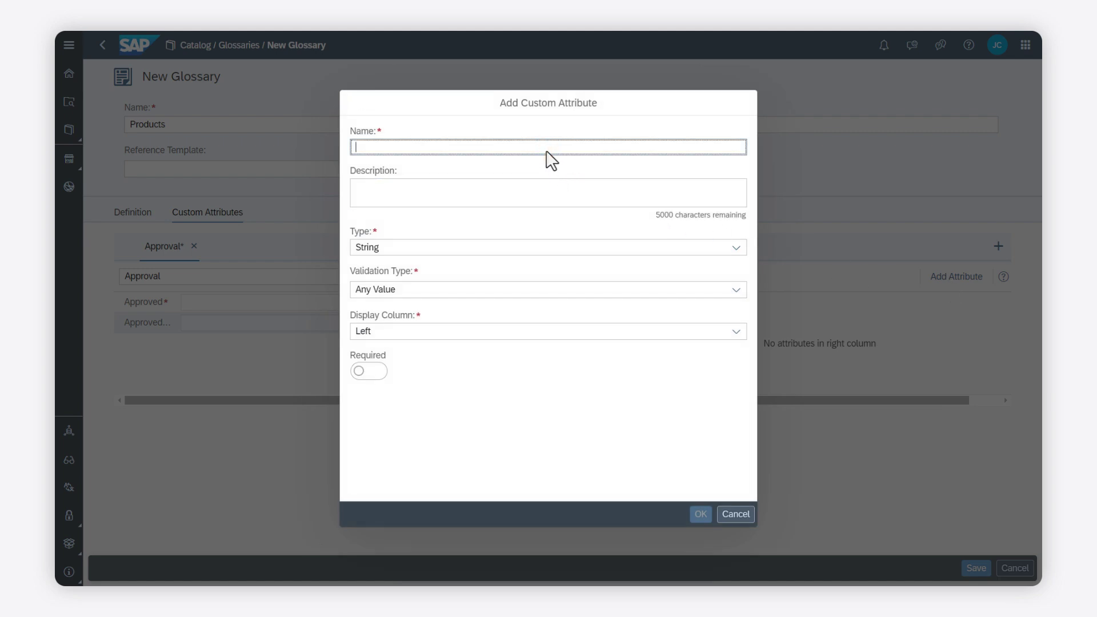
pyautogui.write('Date ')
pyautogui.write('appro')
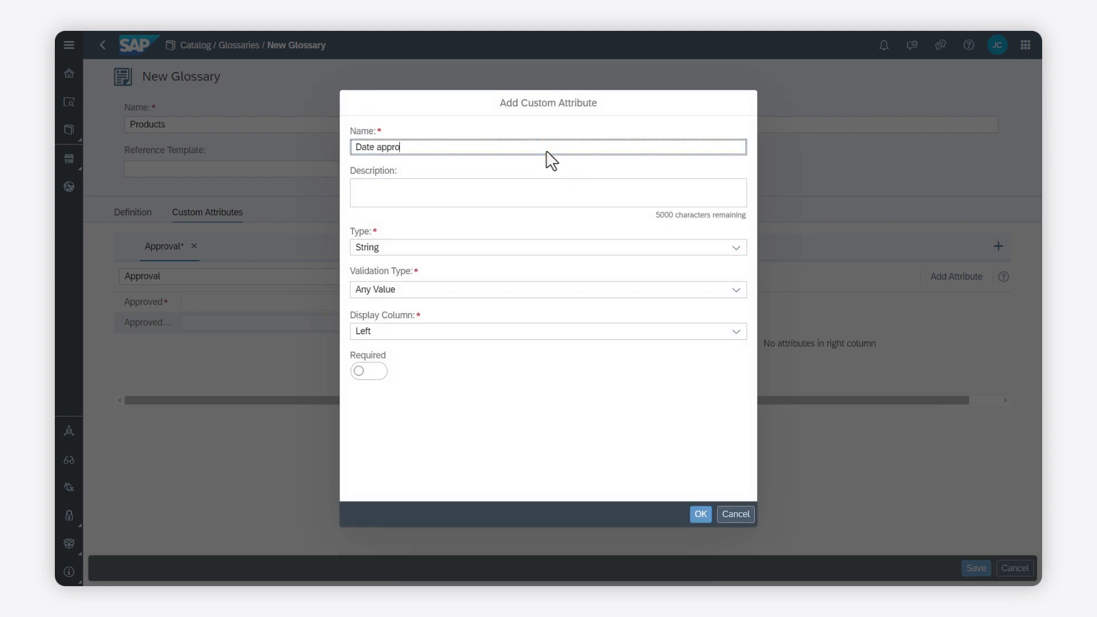
pyautogui.write('ved')
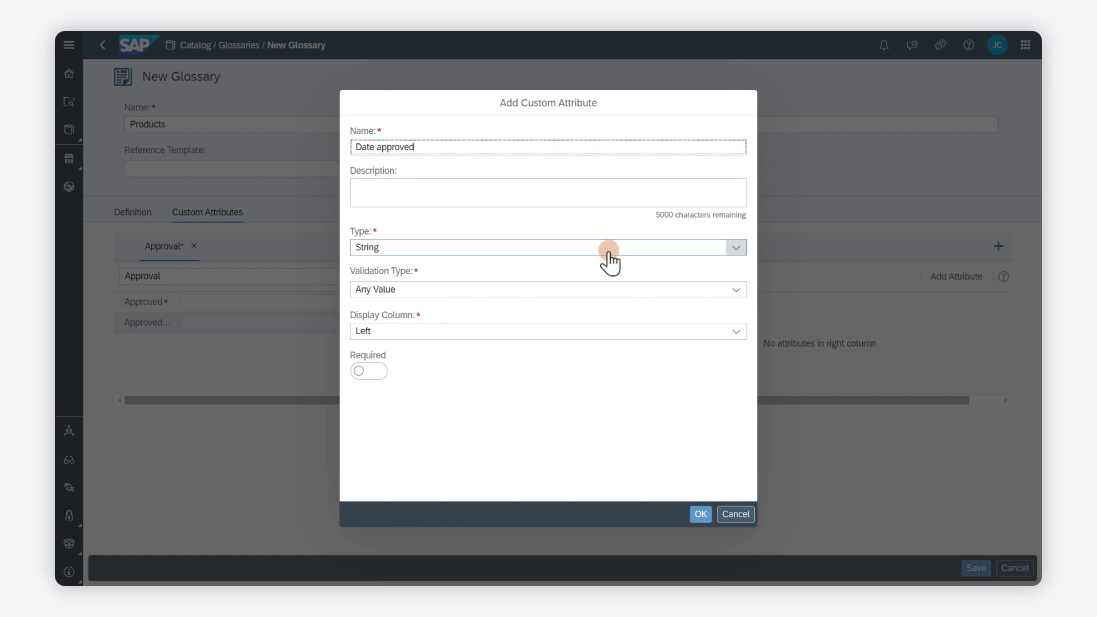
pyautogui.click(606, 249)
pyautogui.click(595, 286)
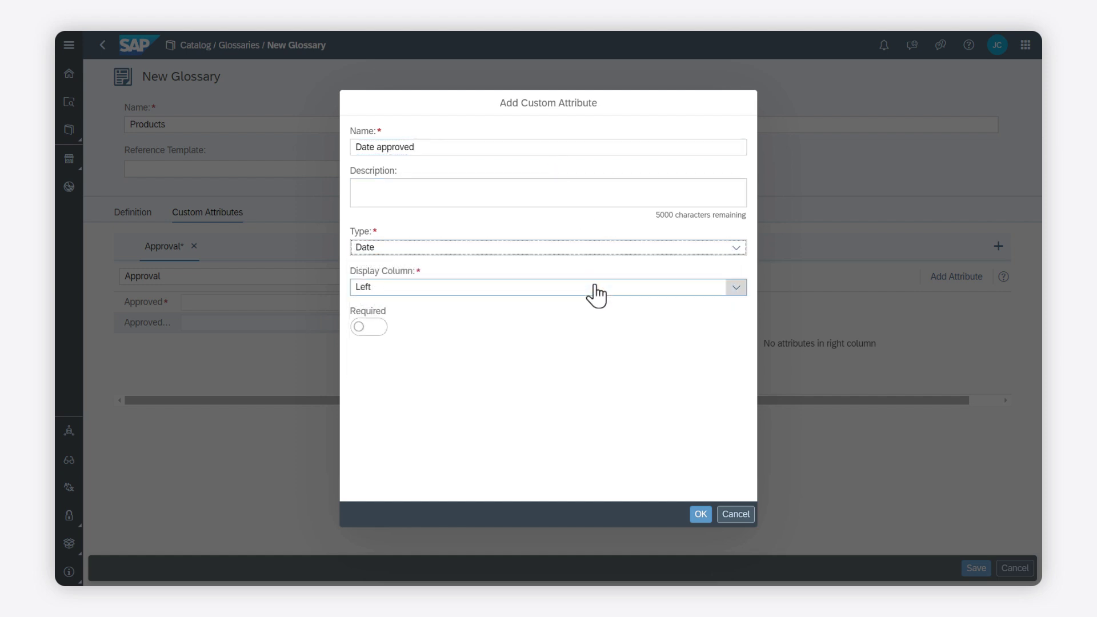
pyautogui.click(732, 290)
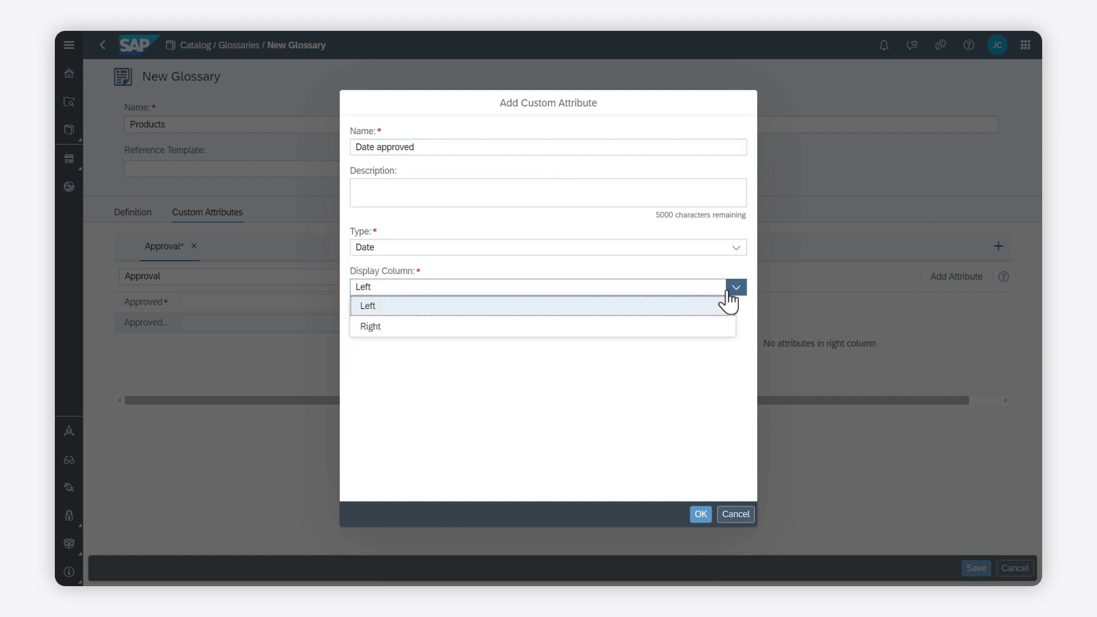
pyautogui.click(702, 328)
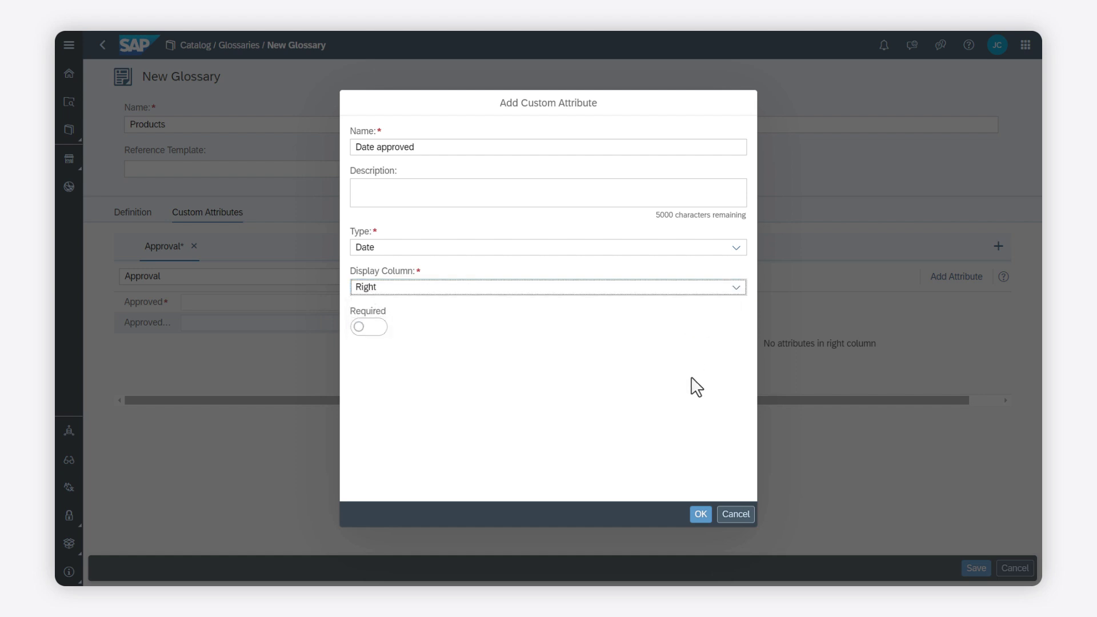
pyautogui.click(699, 513)
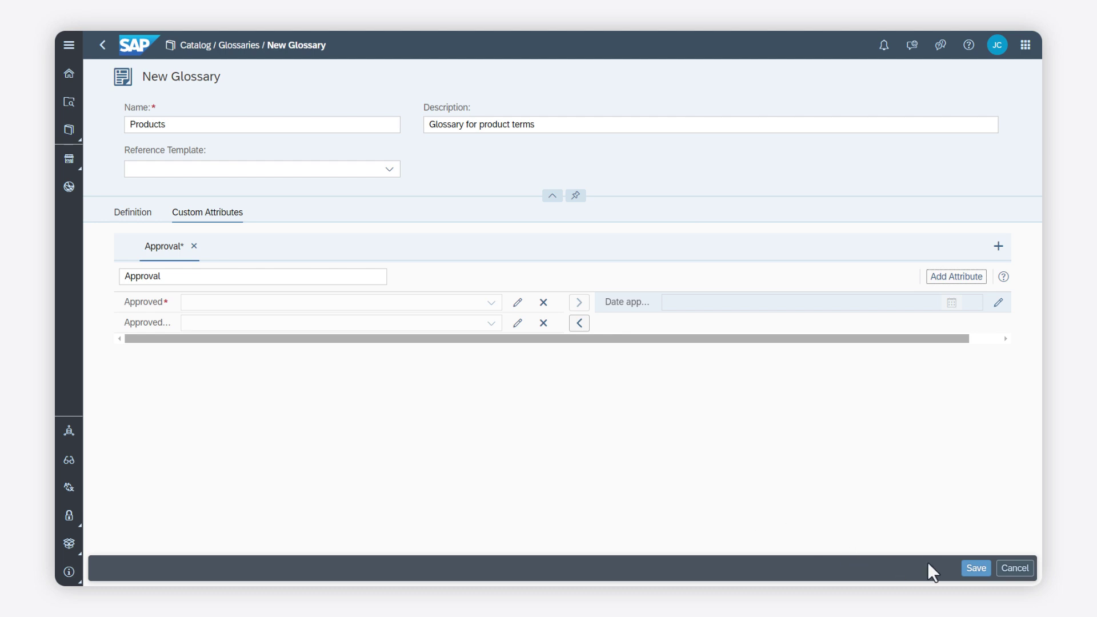
# Save the Products glossary and begin creating a new term
pyautogui.click(977, 575)
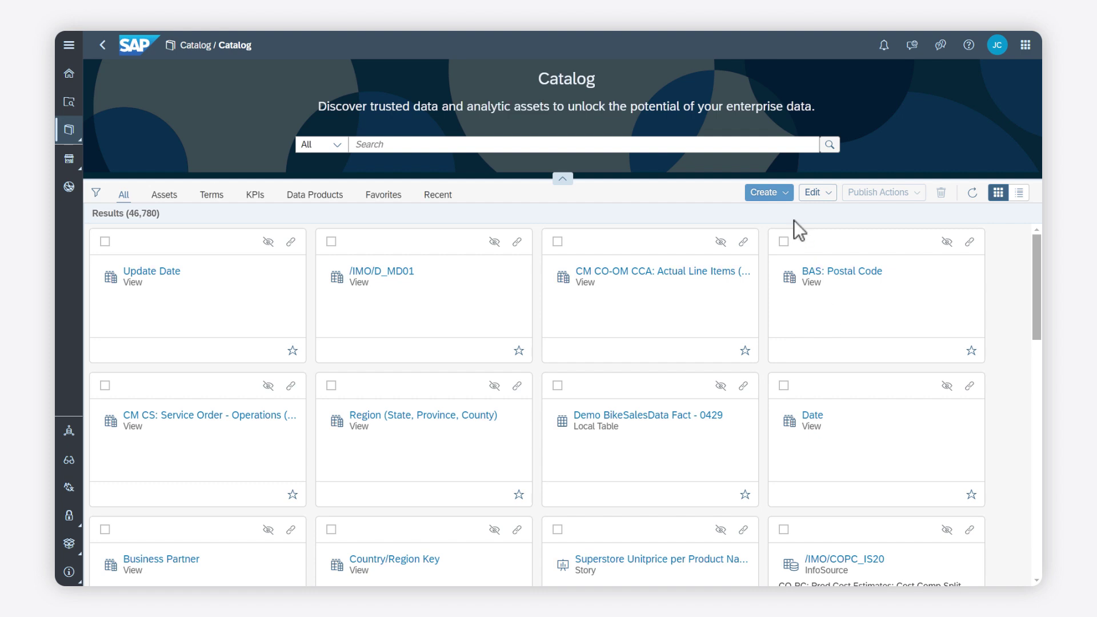
pyautogui.click(784, 194)
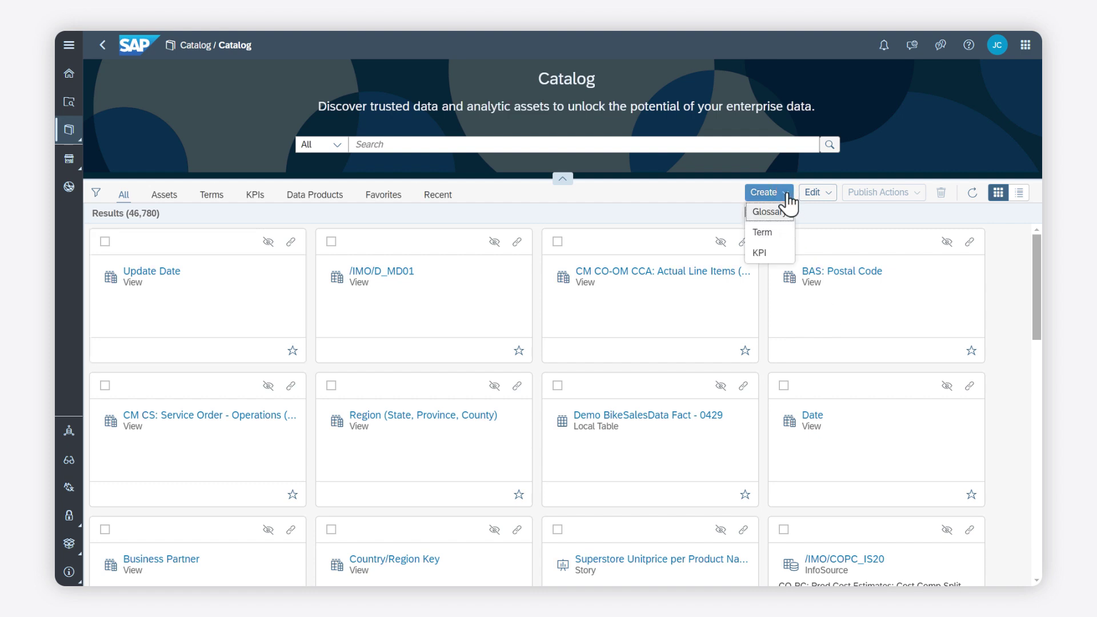
pyautogui.click(774, 237)
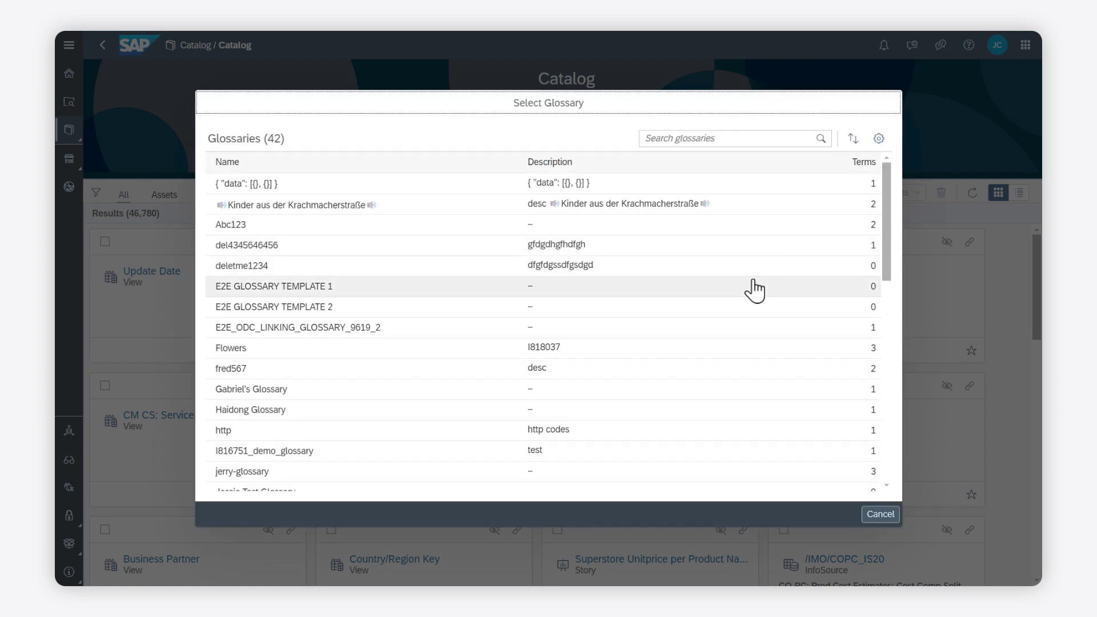
# Select Products as the glossary for the new term
pyautogui.scroll(-2, 752, 325)
pyautogui.scroll(-2, 752, 326)
pyautogui.scroll(-2, 749, 320)
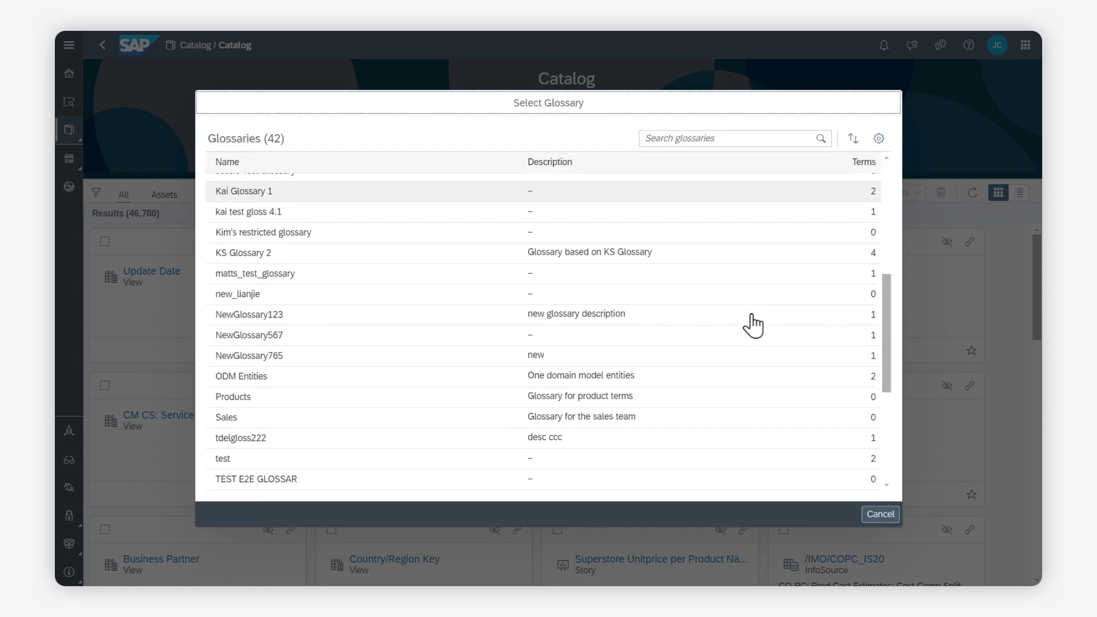
pyautogui.scroll(-2, 749, 320)
pyautogui.click(551, 344)
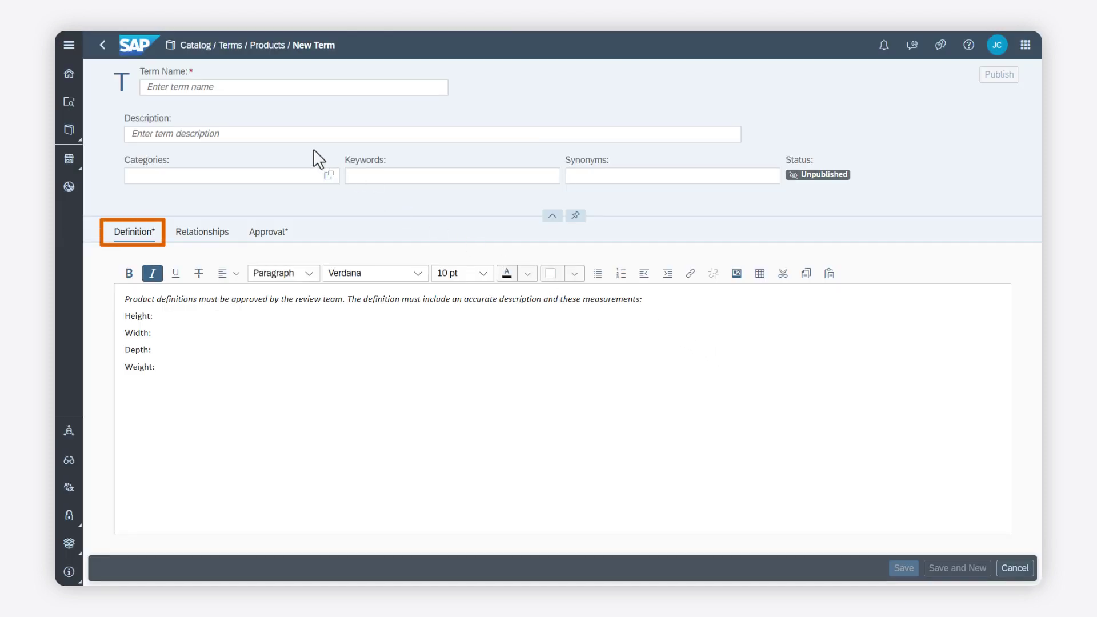
# Fill in the 'MyCo 1-Light Copper Pendant' term details and mark it Approved true
pyautogui.click(300, 135)
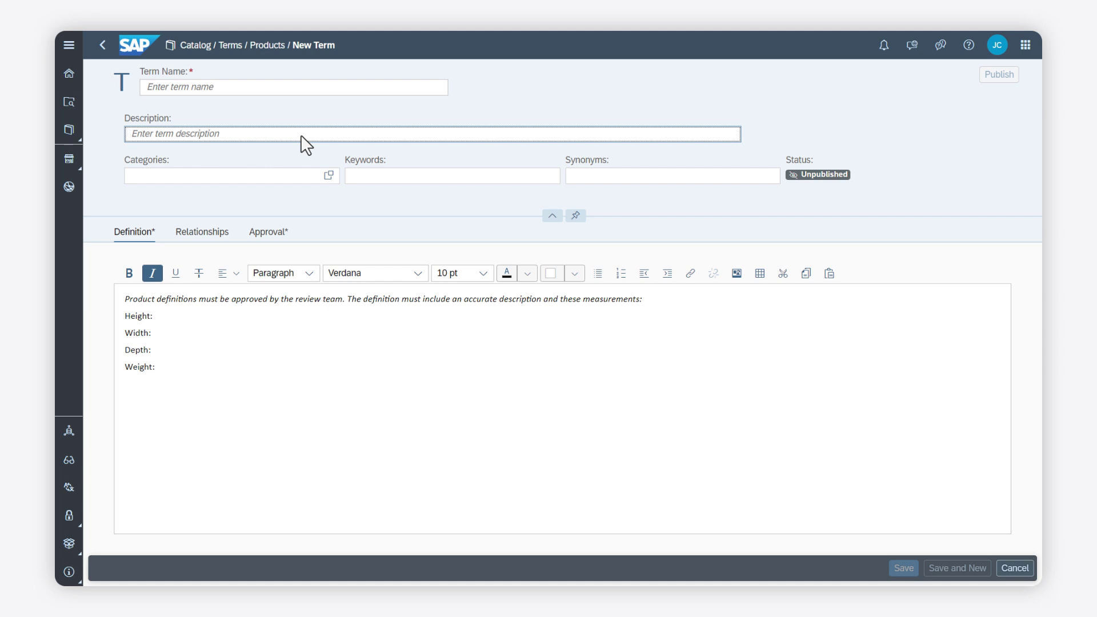
pyautogui.click(268, 234)
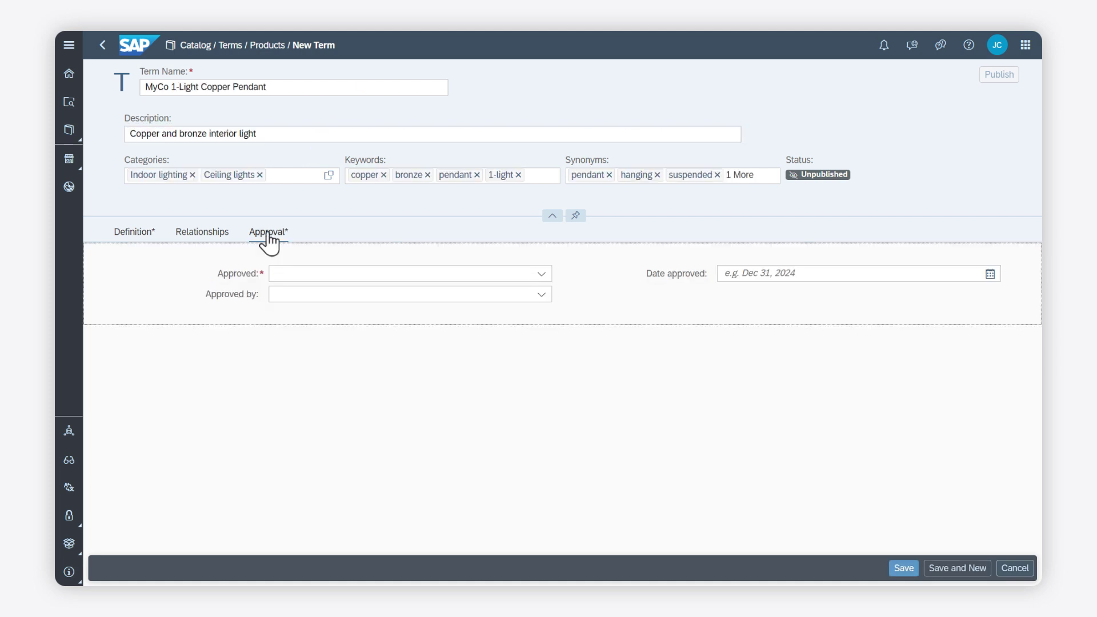
pyautogui.click(540, 273)
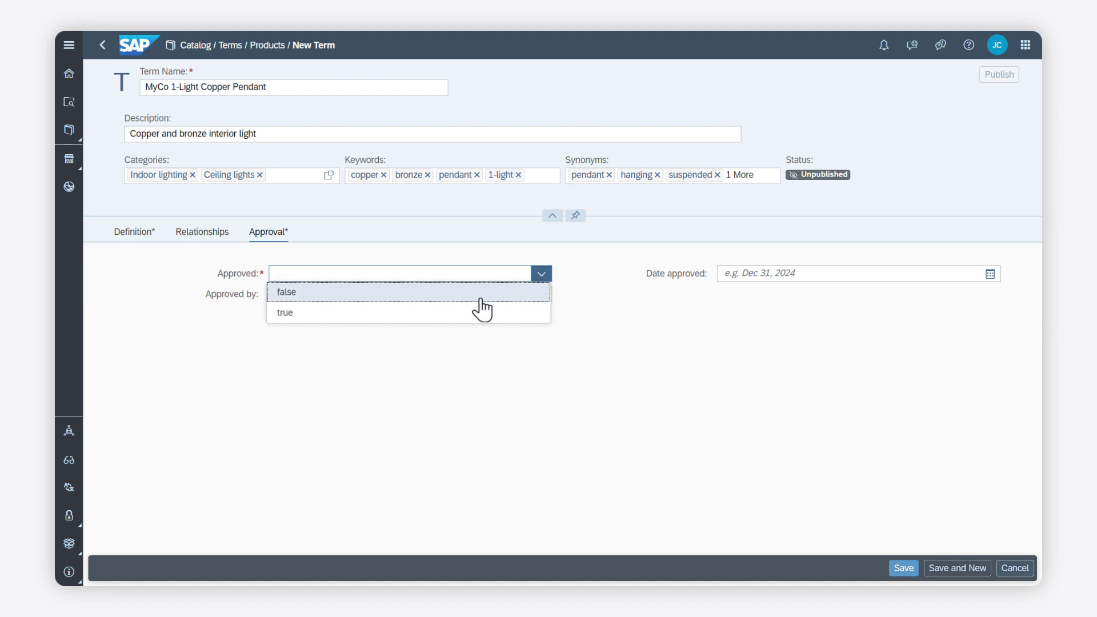
pyautogui.click(418, 314)
# Set approver Min and approval date Apr 3, 2024, then save the term
pyautogui.click(541, 295)
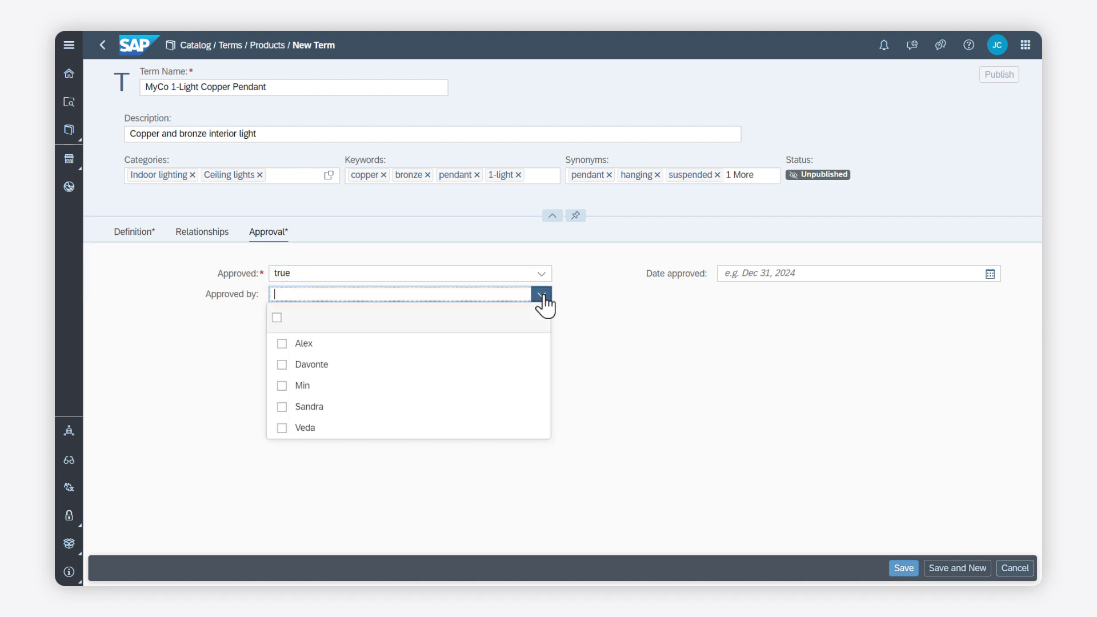
pyautogui.click(286, 386)
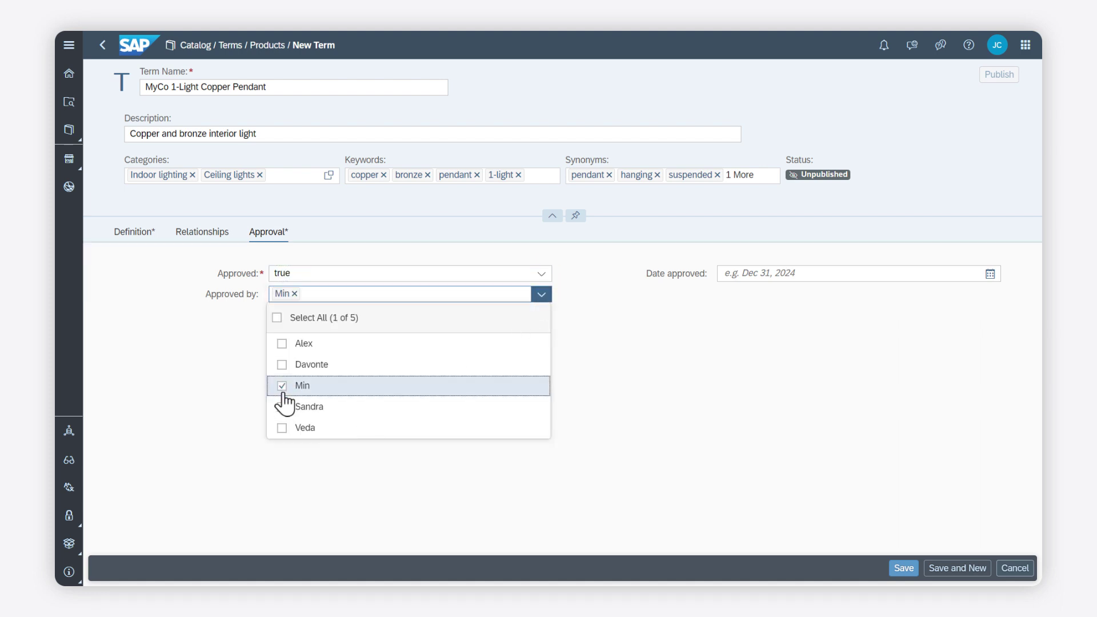
pyautogui.click(990, 275)
pyautogui.press('Return')
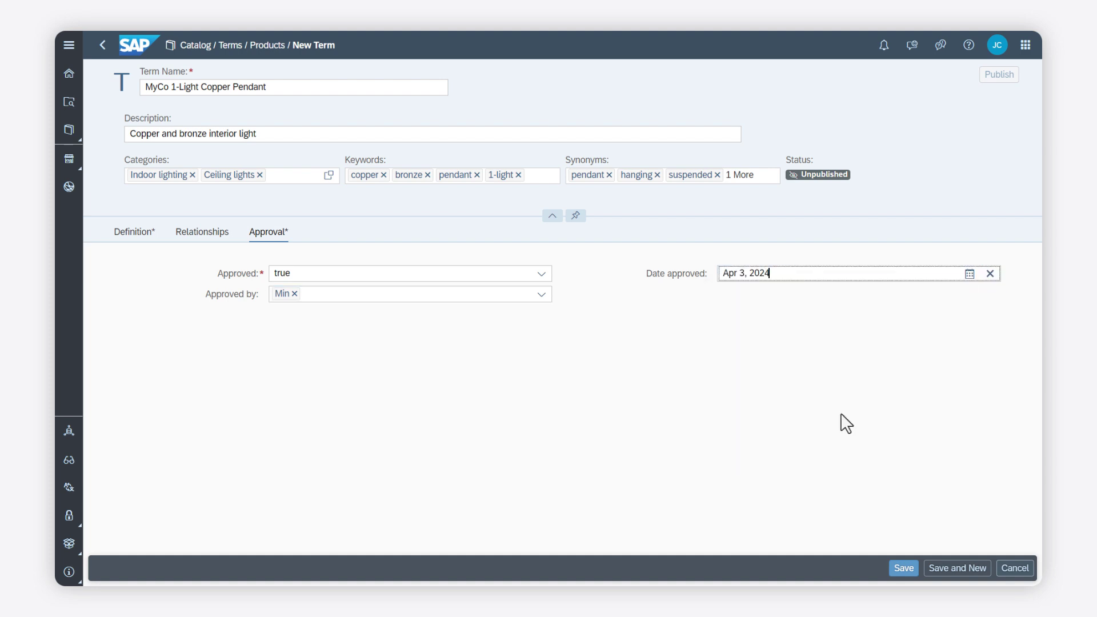
pyautogui.click(903, 568)
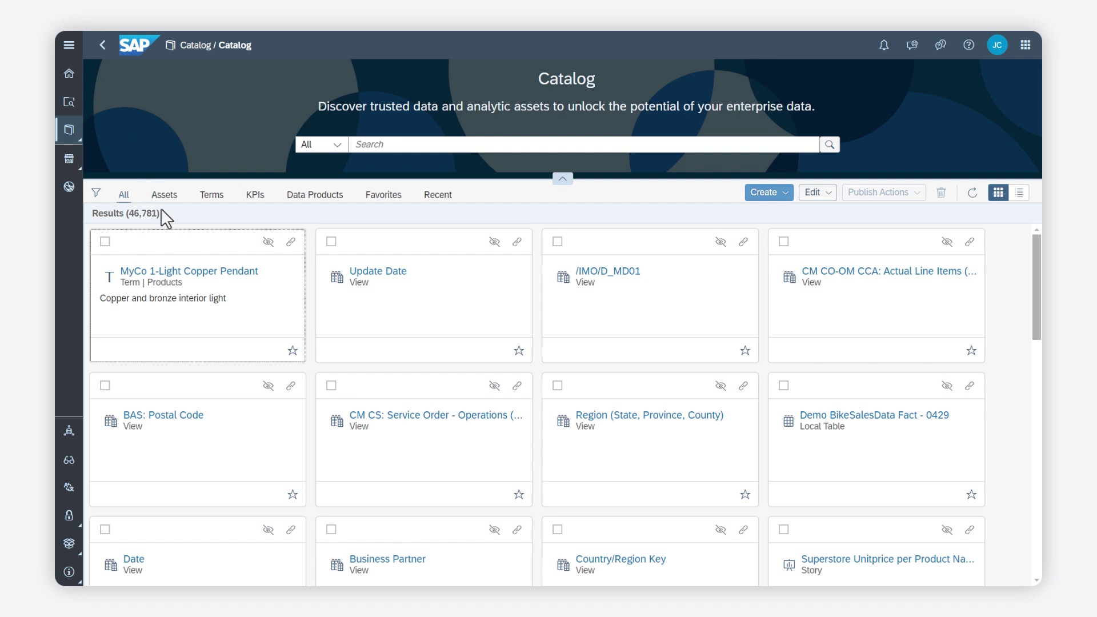